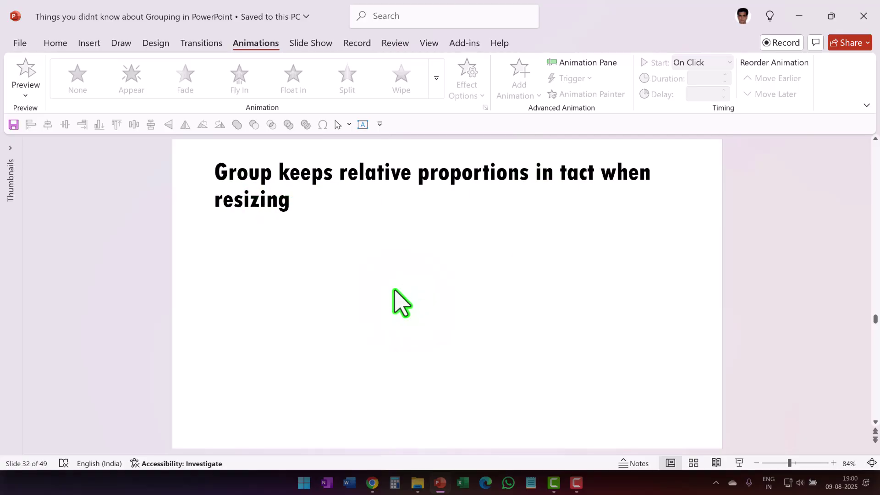
Step: Draw a blue rectangle and add a larger copy of it beside it
left_click(61, 45)
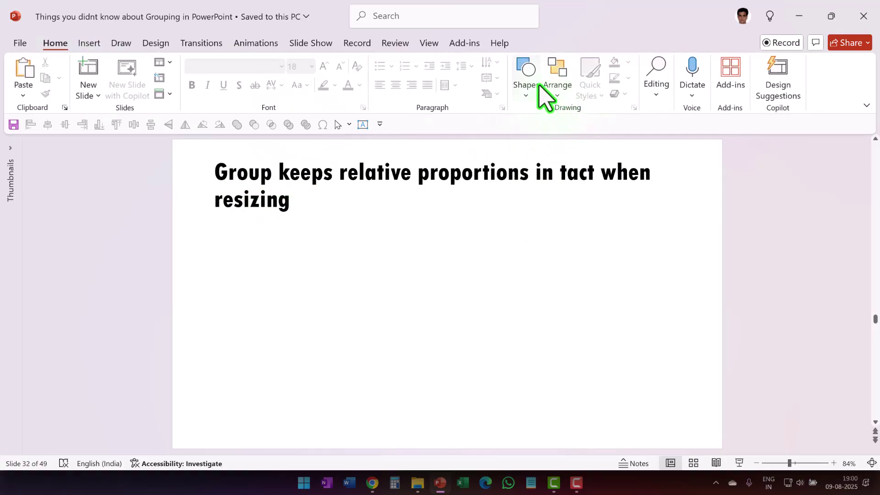
left_click(528, 82)
left_click(565, 125)
mouse_move(365, 261)
left_mouse_down()
mouse_move(428, 326)
mouse_move(415, 299)
mouse_move(478, 301)
mouse_move(479, 289)
left_mouse_up()
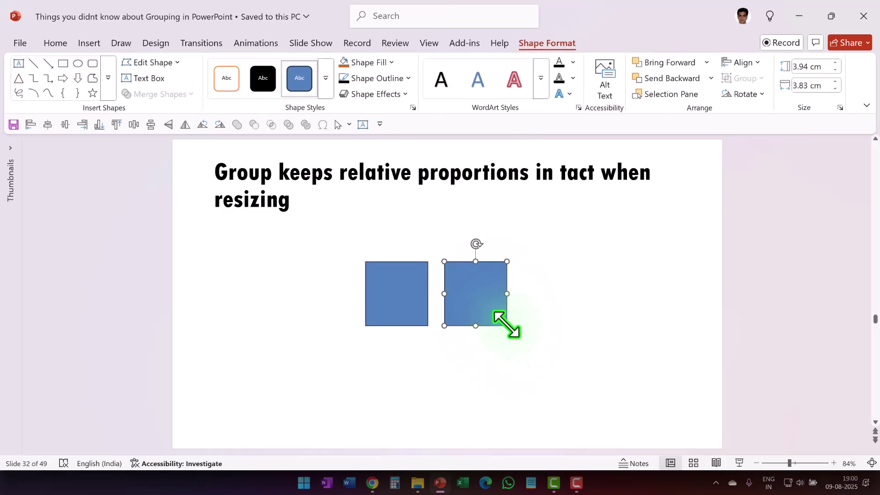
left_click_drag(506, 328, 561, 367)
left_click_drag(628, 416, 296, 217)
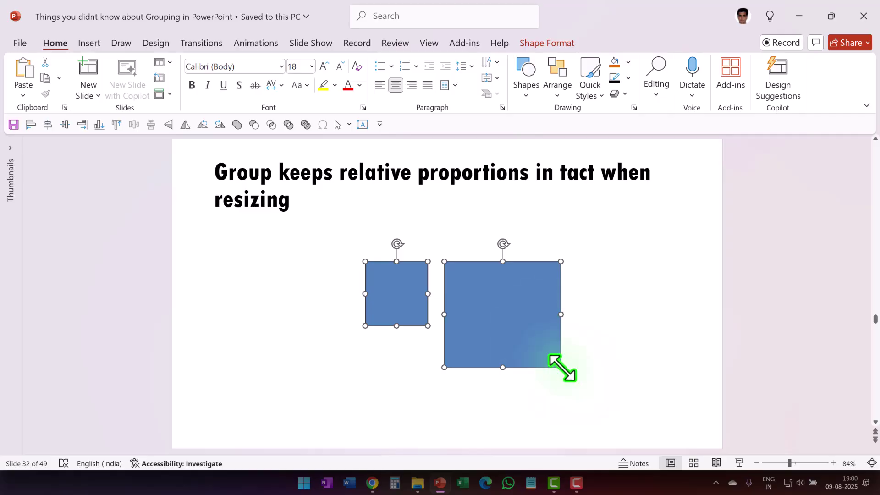
Step: Undo an ungrouped shrink, then group both rectangles with Ctrl+G and scale the group down
left_click_drag(561, 368, 511, 322)
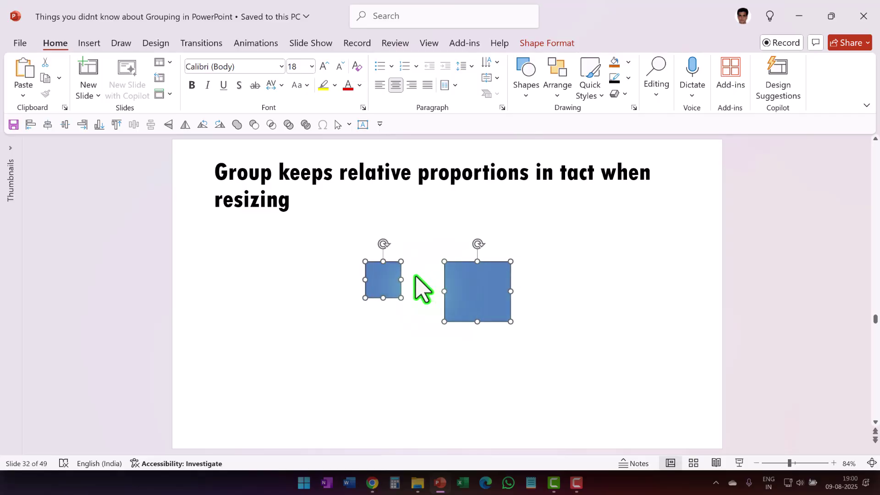
key("ctrl+z")
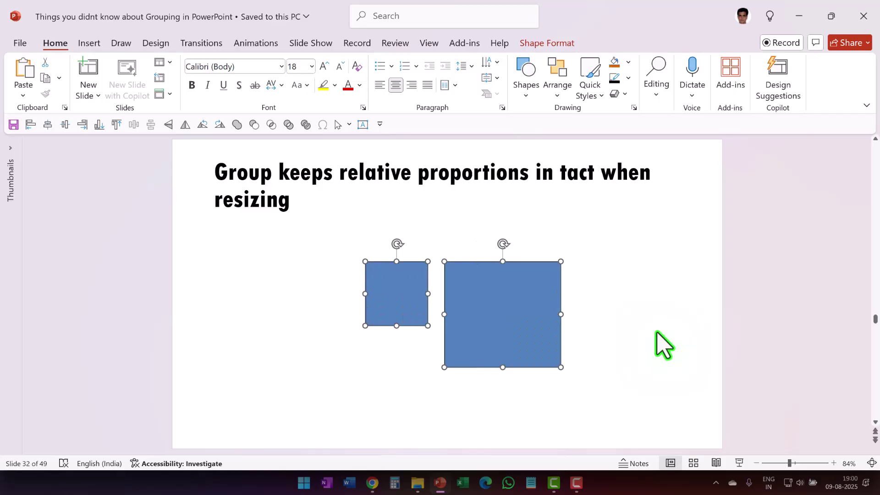
left_click(663, 327)
left_click_drag(617, 415, 328, 200)
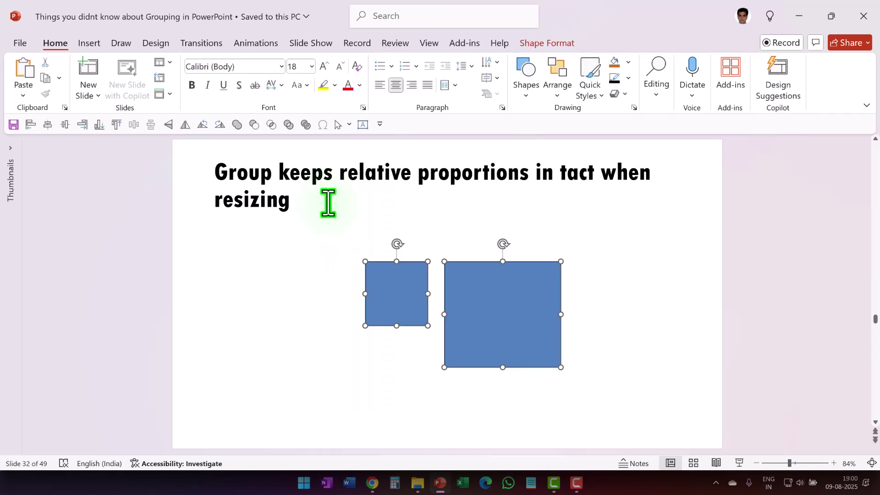
key("ctrl+g")
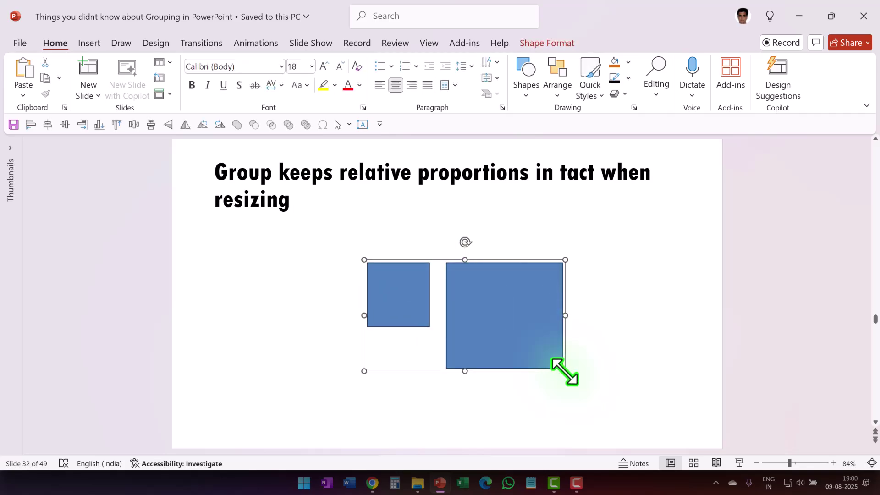
left_click_drag(565, 371, 506, 328)
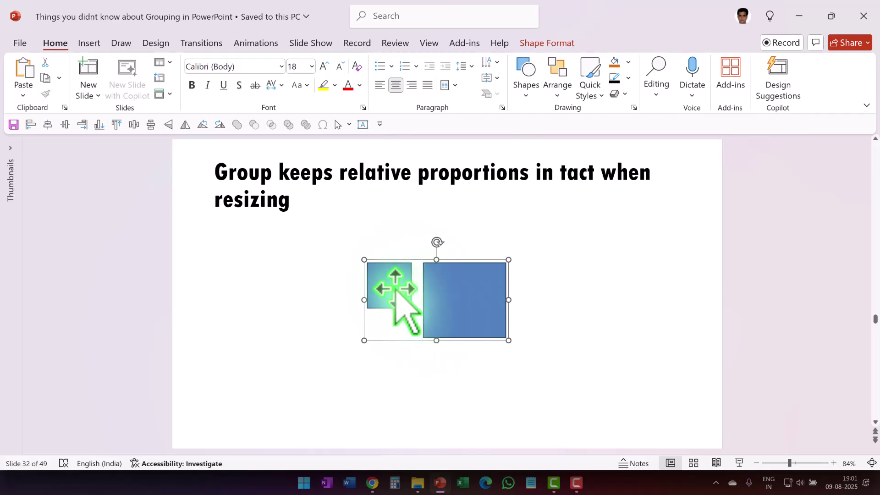
Step: Undo a distorted resize, then shrink the circular infographic evenly and re-centre it between the subtitles
left_click(583, 293)
scroll(583, 292, "down", 1)
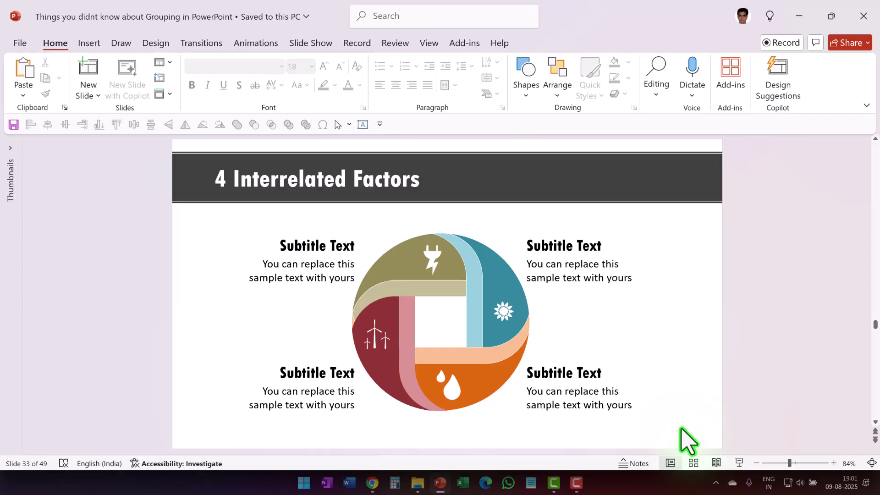
left_click(390, 251)
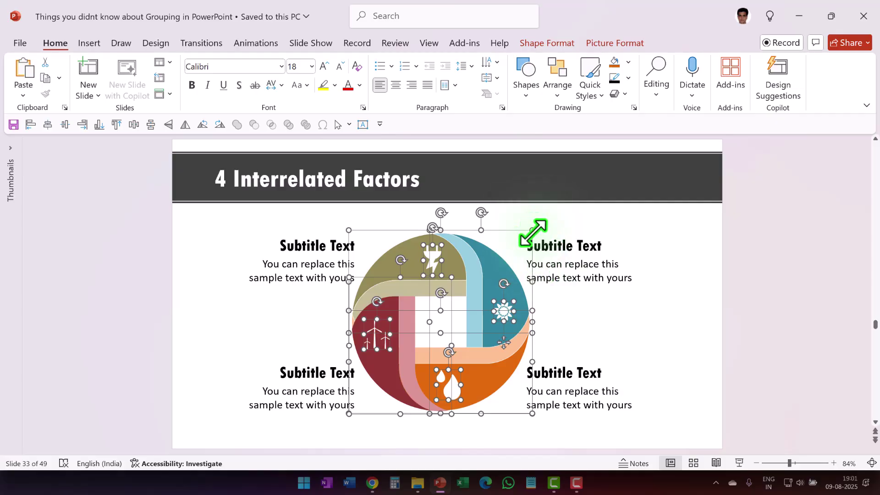
left_click_drag(532, 230, 464, 282)
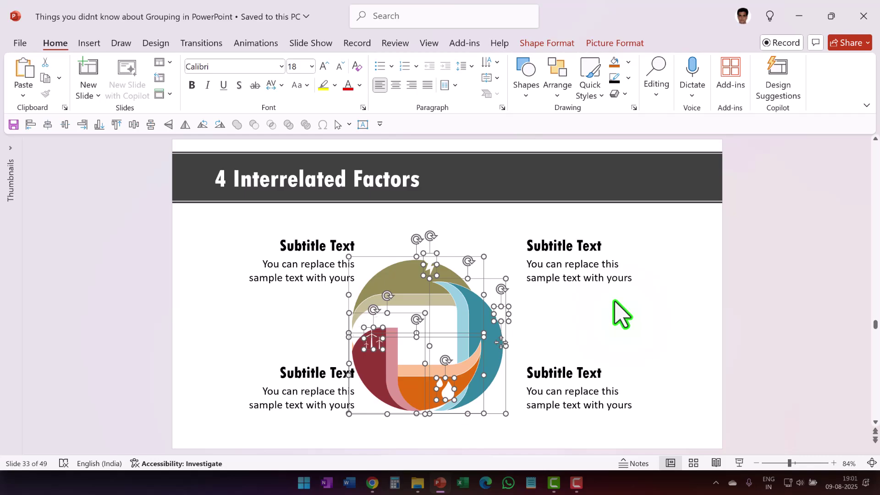
key("ctrl+z")
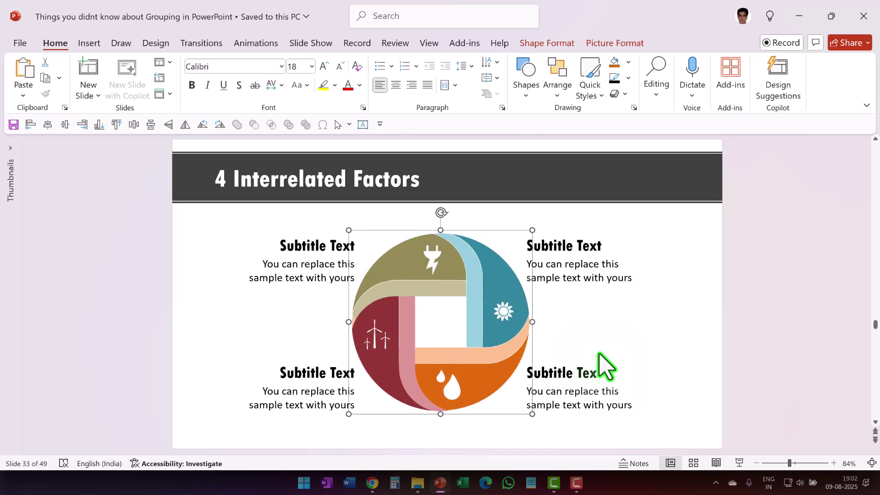
left_click_drag(532, 228, 460, 299)
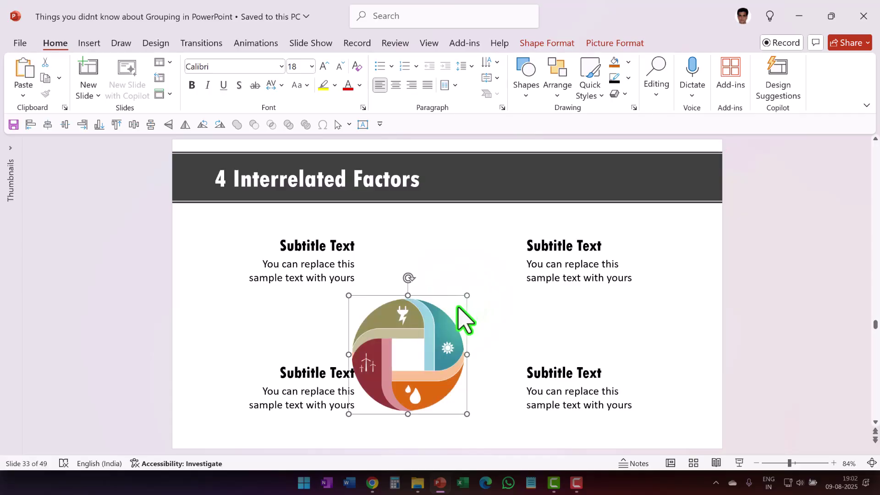
left_click_drag(454, 334, 485, 312)
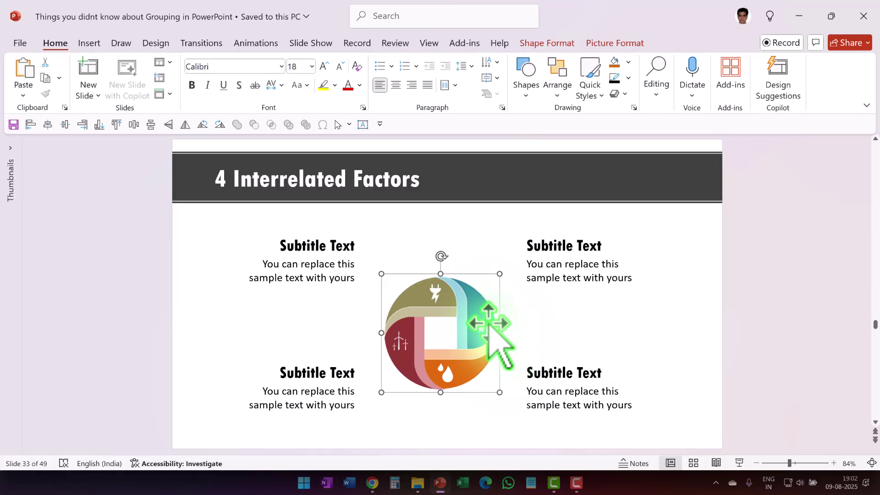
left_click(672, 316)
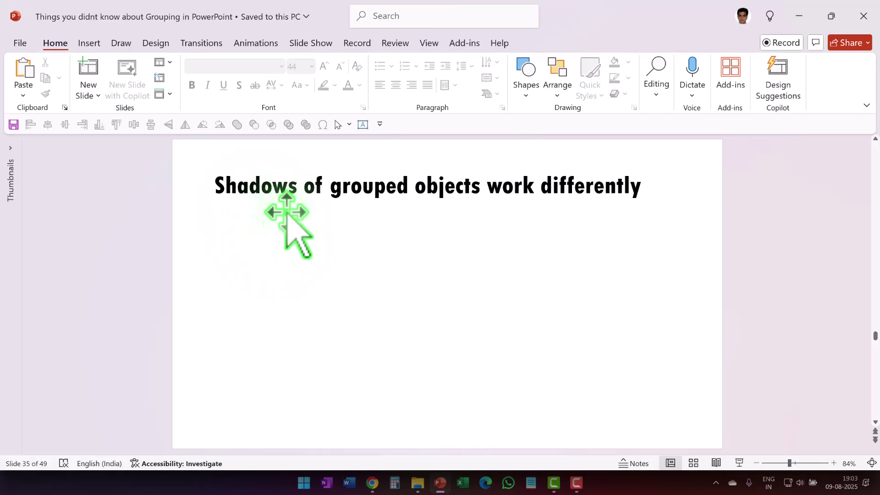
Step: Draw a blue square below the slide title for the 2×2 grid
left_click(527, 92)
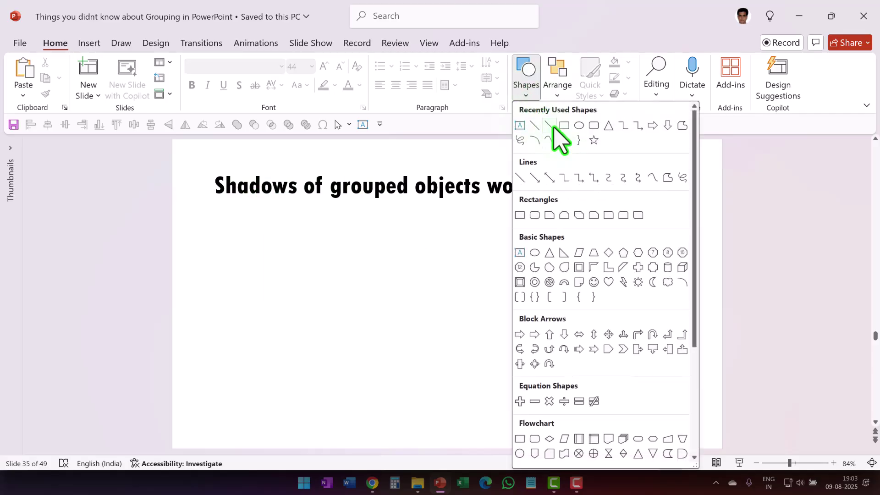
left_click(567, 128)
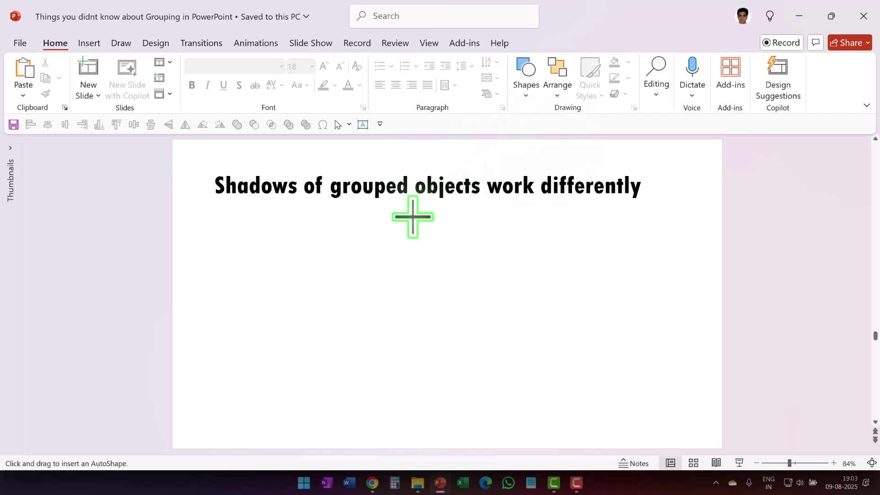
left_click_drag(331, 242, 416, 328)
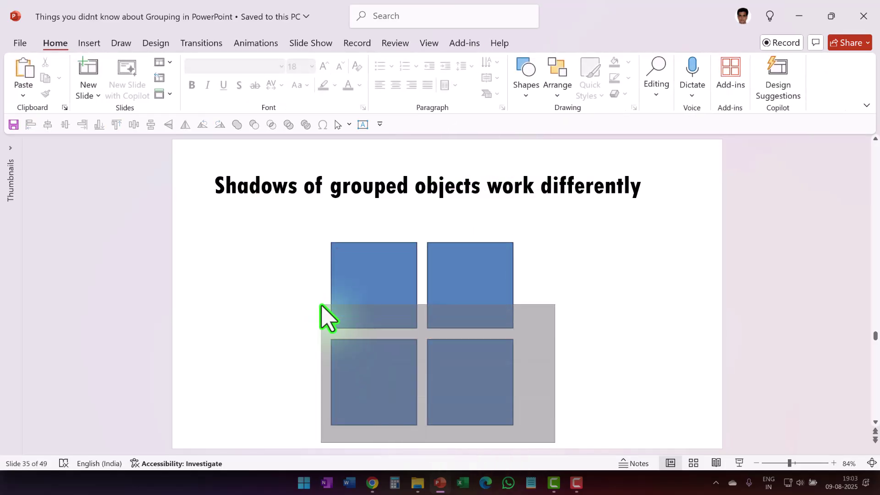
Step: Apply a Perspective: Upper Right shadow to all four separate squares, then undo it
left_click_drag(324, 314, 259, 225)
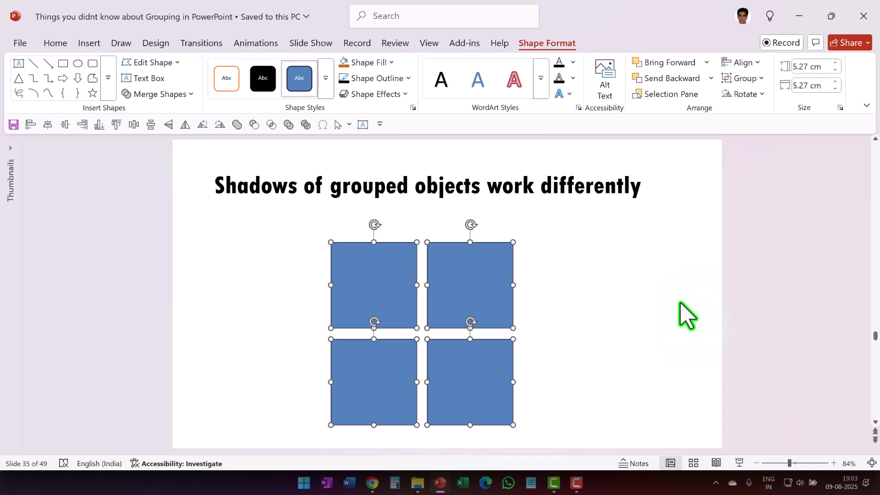
left_click(391, 93)
mouse_move(378, 153)
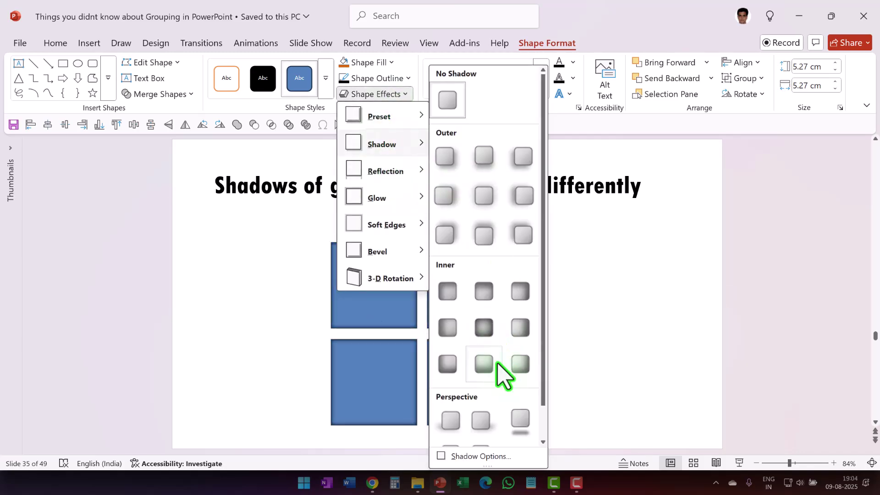
left_click(480, 423)
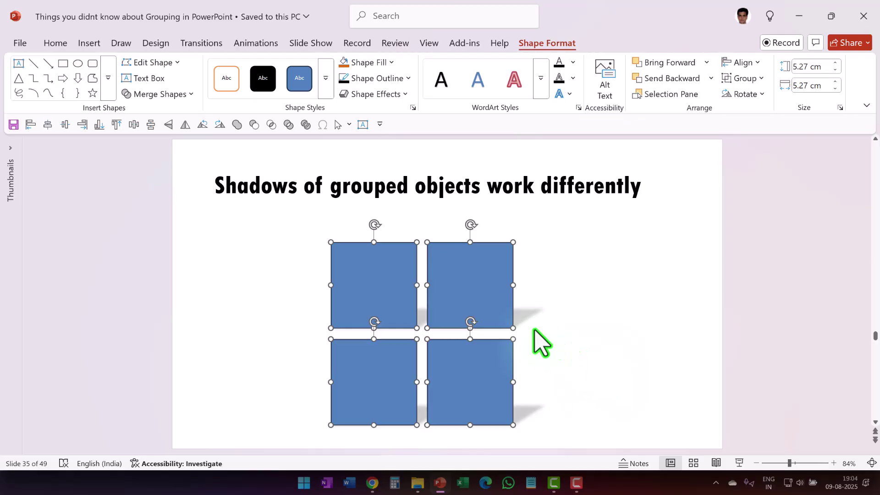
key("ctrl+z")
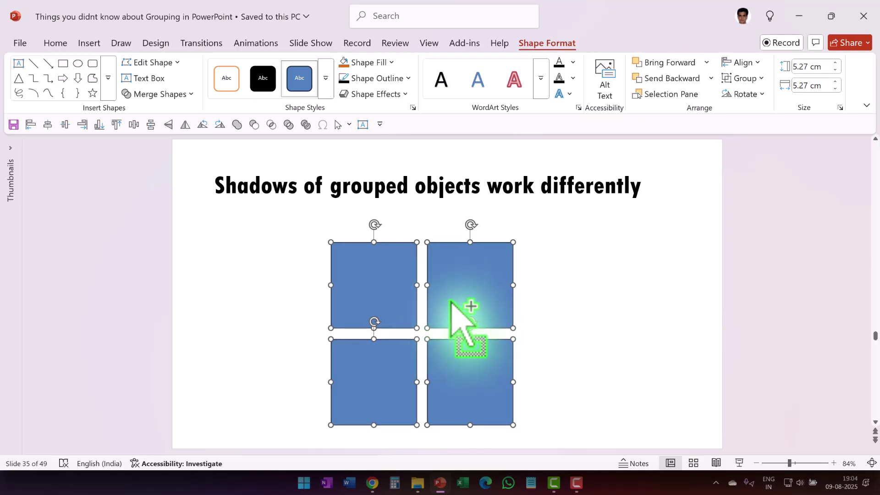
Step: Group the four squares, give the group a perspective shadow, then move on to slide 38
key("ctrl+g")
left_click(376, 94)
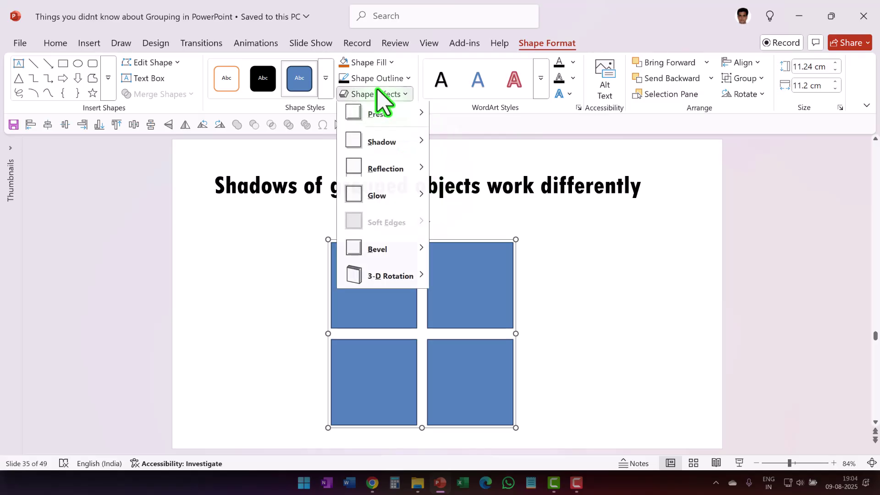
mouse_move(378, 146)
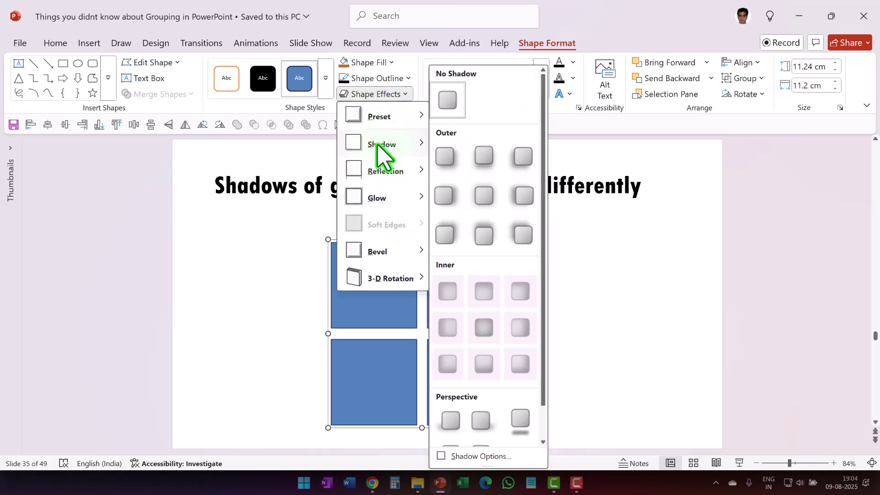
left_click(482, 421)
left_click(658, 380)
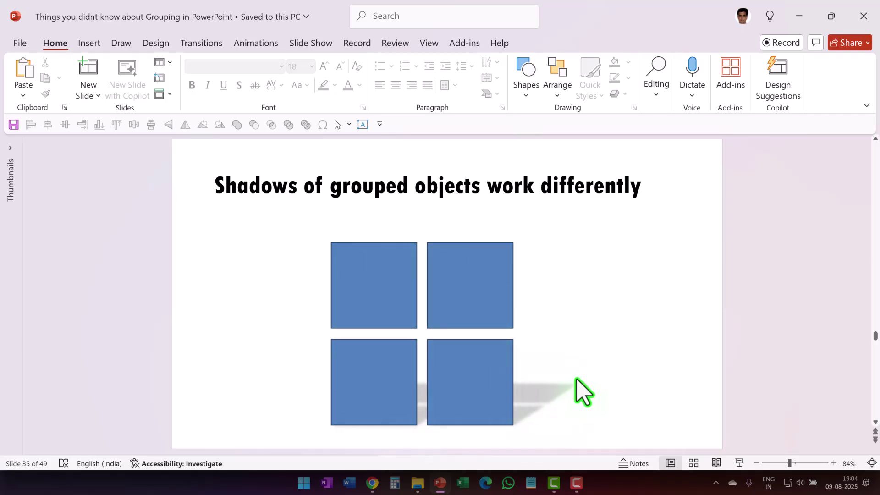
scroll(637, 305, "down", 1)
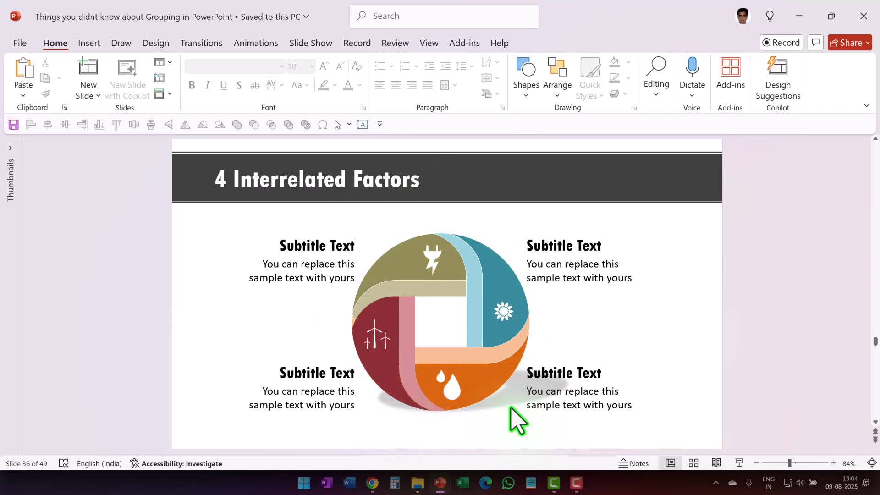
scroll(615, 339, "down", 1)
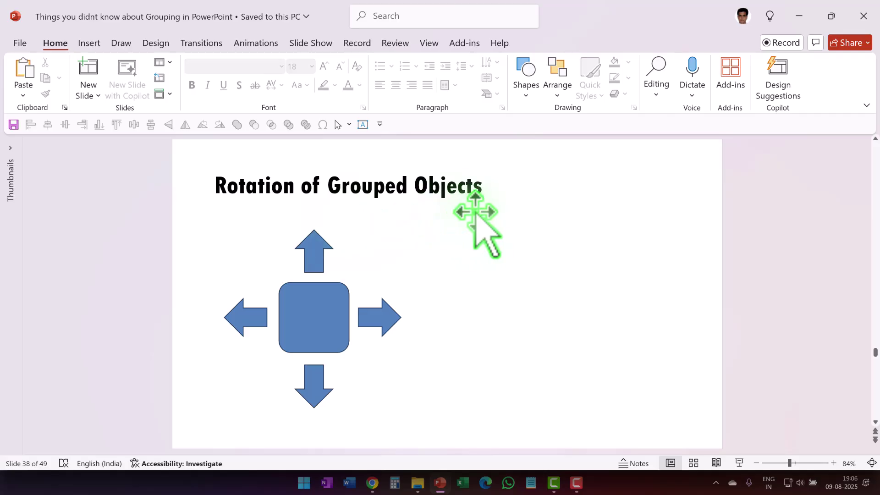
Step: Undo a separate rotation of the square and four arrows, then group and rotate them clockwise together
left_click_drag(453, 446, 159, 212)
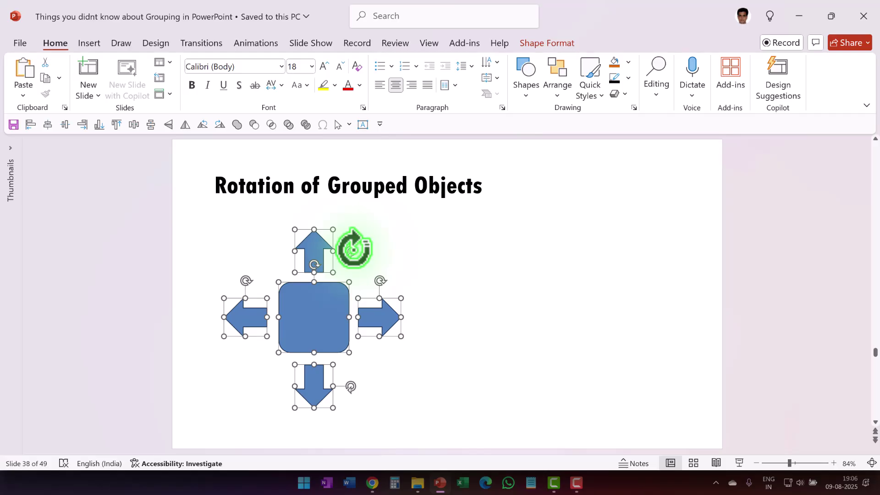
left_click_drag(353, 249, 354, 312)
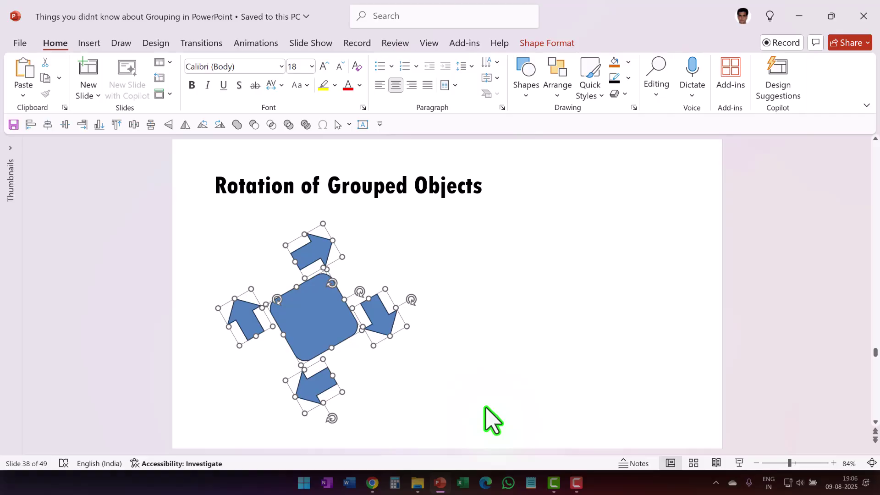
key("ctrl+z")
key("ctrl+g")
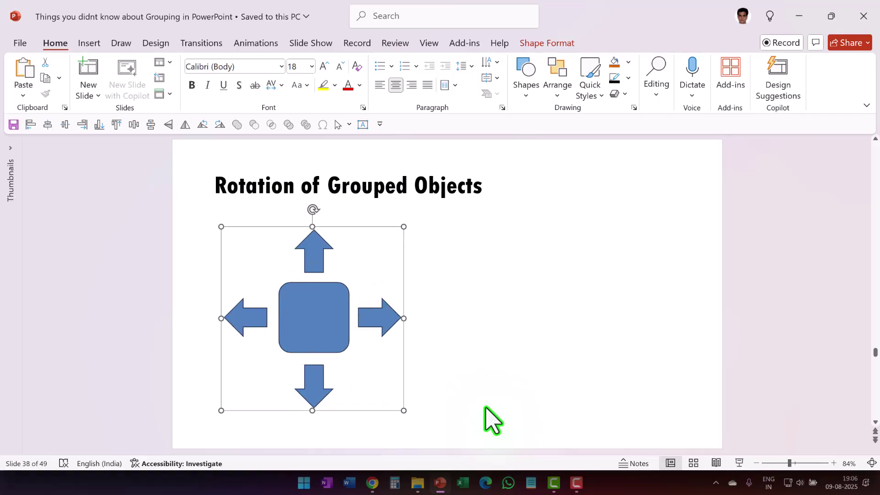
left_click_drag(313, 210, 378, 264)
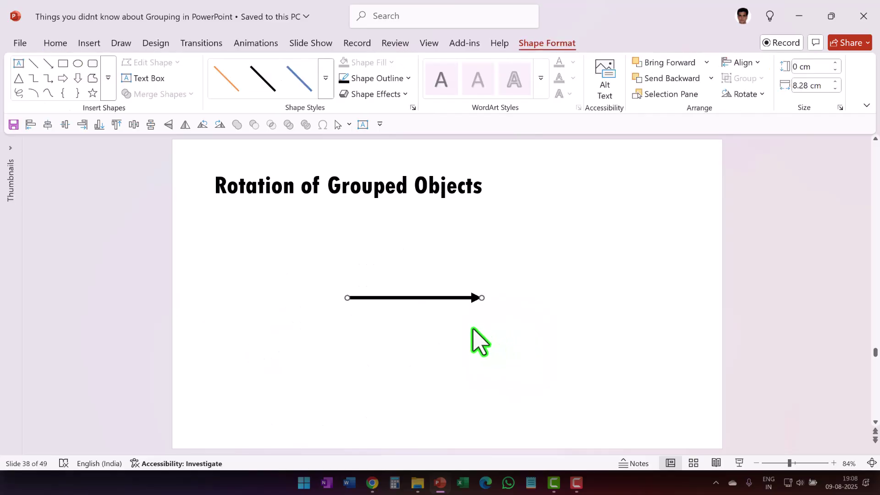
Step: Deselect and reselect the horizontal arrow line
left_click(503, 378)
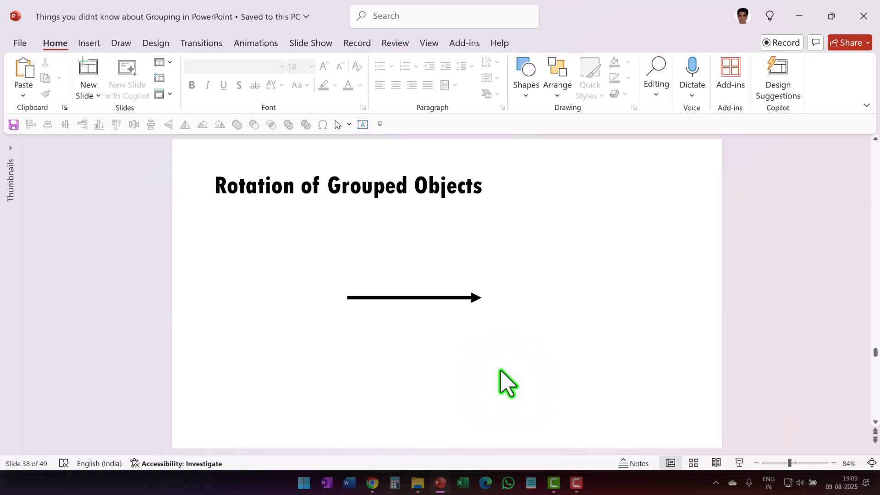
left_click(468, 297)
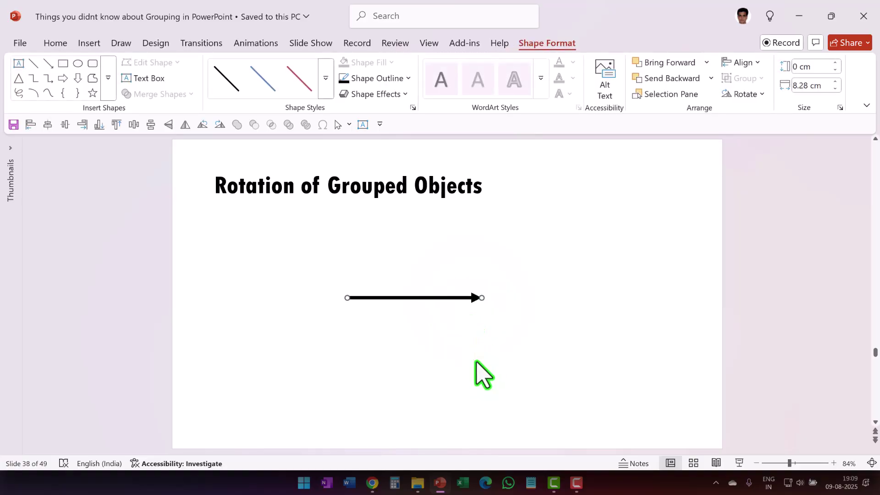
Step: Paste a blue circle beside the arrow and move the arrow to start at its centre
key("ctrl+v")
left_click_drag(687, 334, 595, 335)
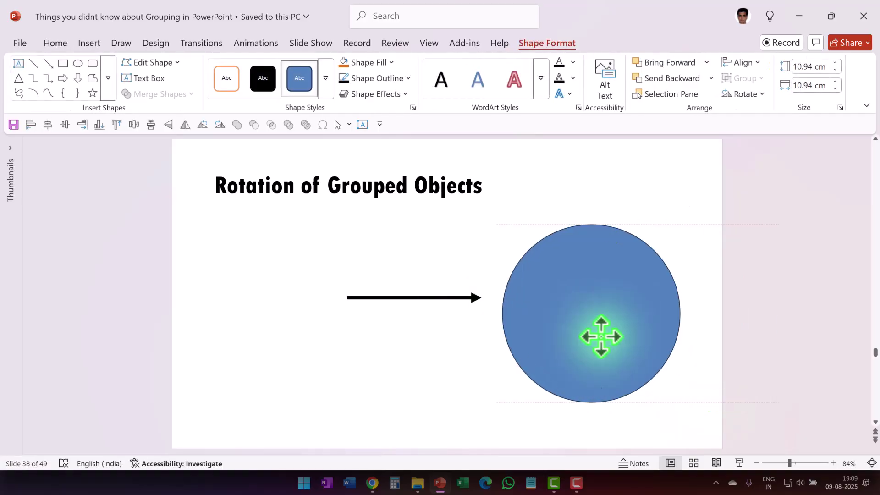
left_click_drag(402, 297, 663, 316)
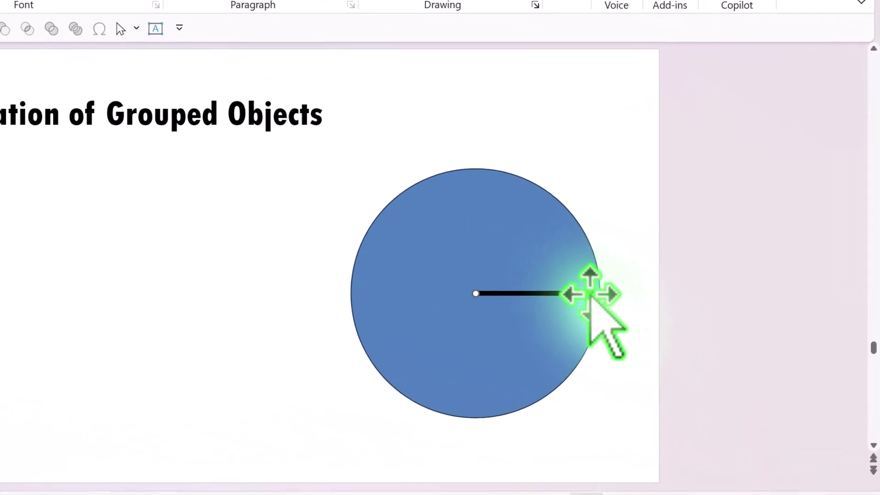
Step: Raise the arrow's rotation in Size and Position to watch it turn, then restore 0°
right_click(674, 316)
left_click(646, 231)
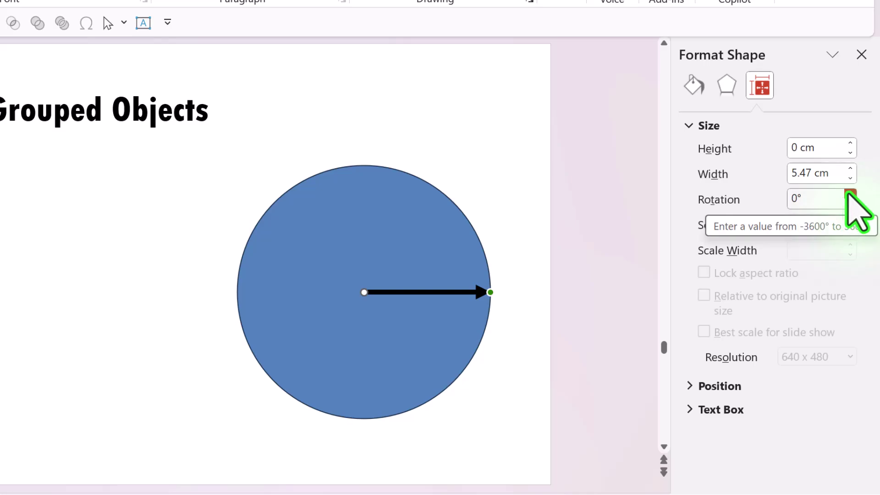
left_click(850, 193)
left_click_drag(850, 194, 850, 194)
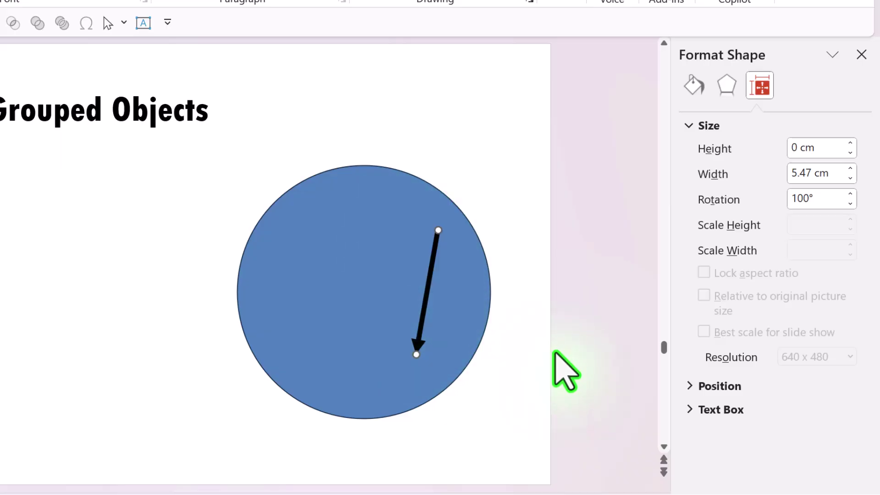
key("ctrl+z")
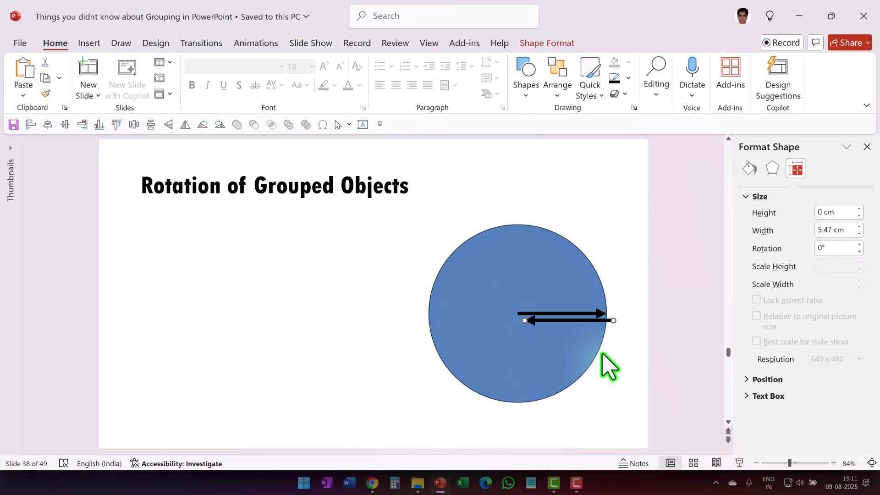
Step: Move the reversed arrow to the circle's left radius and make its line 100% transparent
left_click_drag(582, 318, 487, 315)
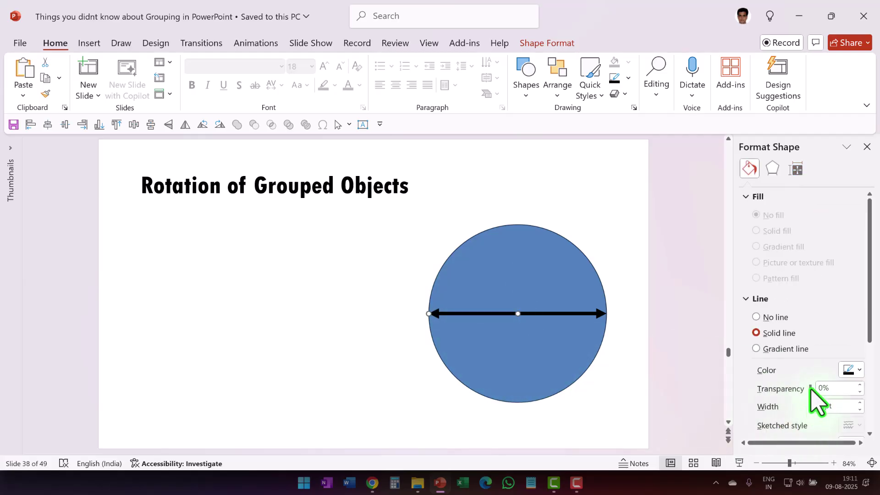
left_click_drag(810, 389, 865, 403)
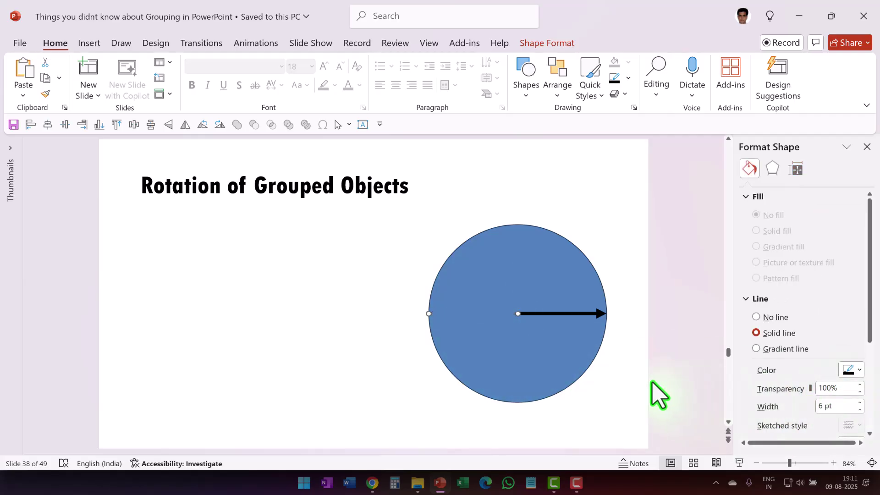
left_click_drag(646, 351, 331, 262)
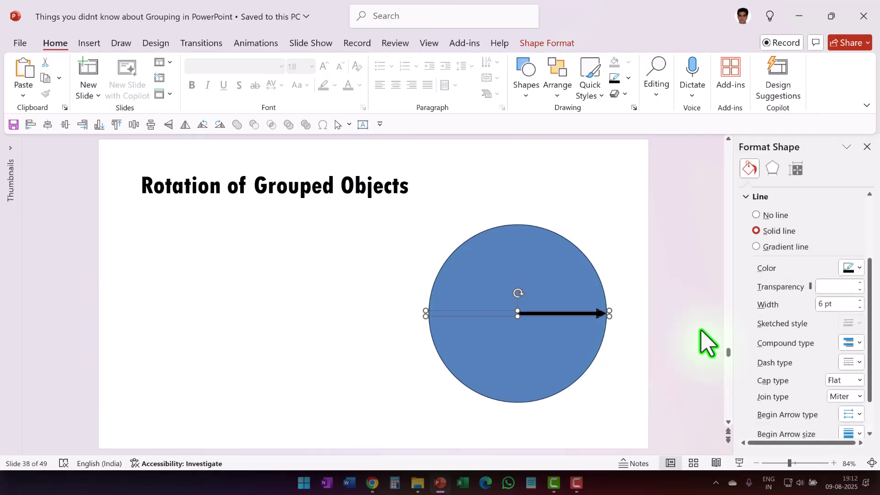
Step: Rotate the arrow pair about the circle's centre, undo it, and advance to slide 39
left_click_drag(518, 293, 562, 401)
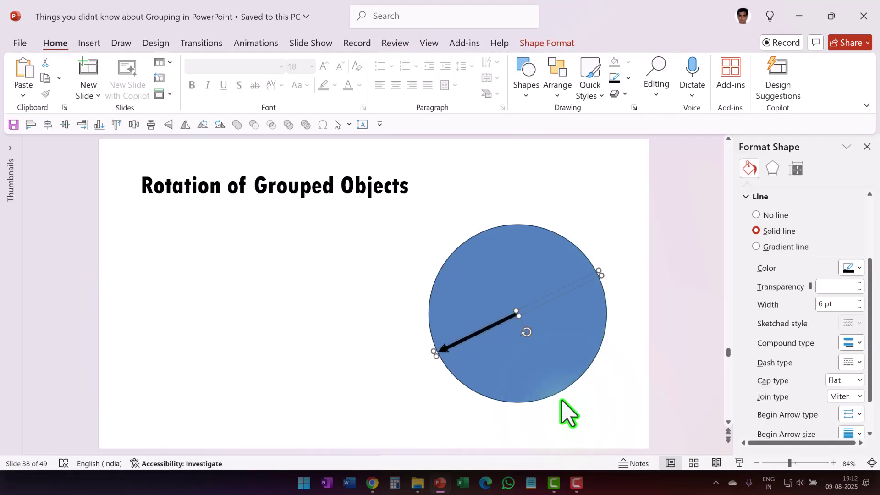
key("ctrl+z")
left_click(639, 318)
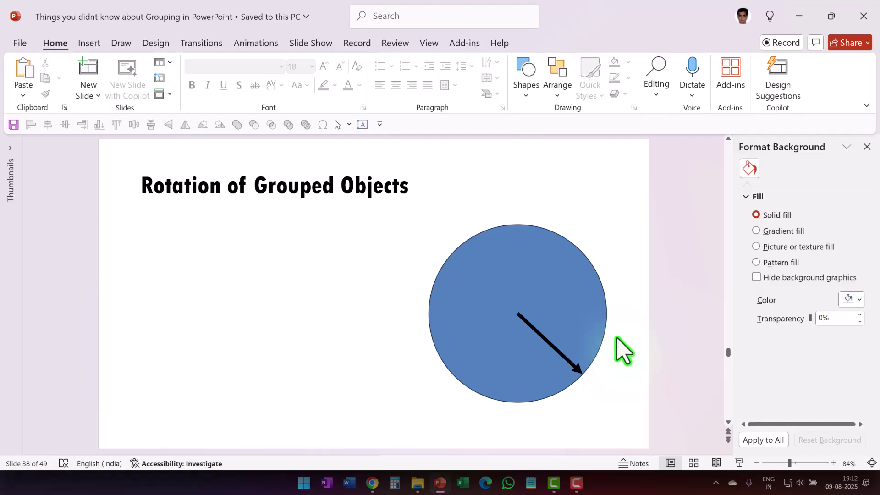
key("Page_Down")
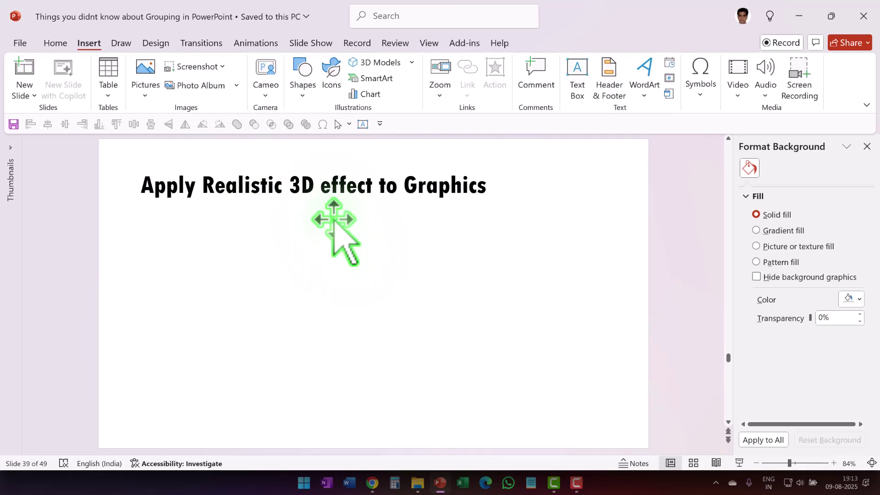
Step: Insert a Radial Cycle SmartArt diagram from the Cycle layouts
key("alt+n")
key("m")
left_click(258, 180)
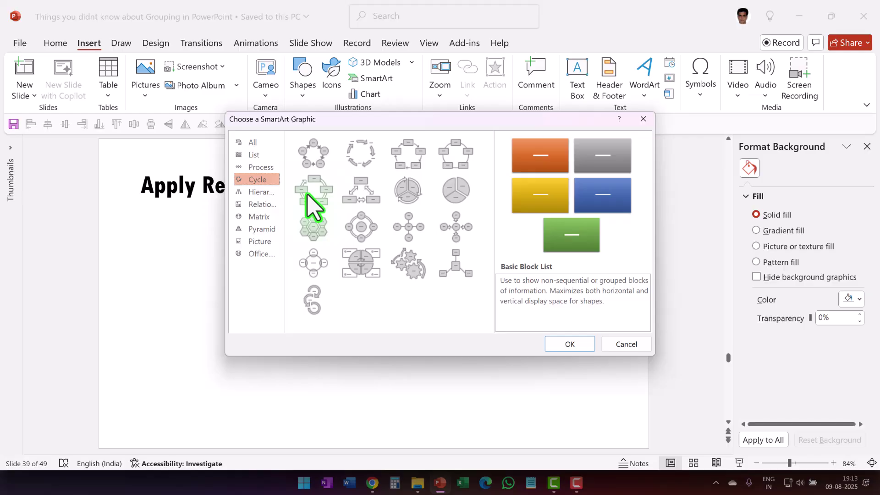
left_click(362, 227)
left_click(568, 344)
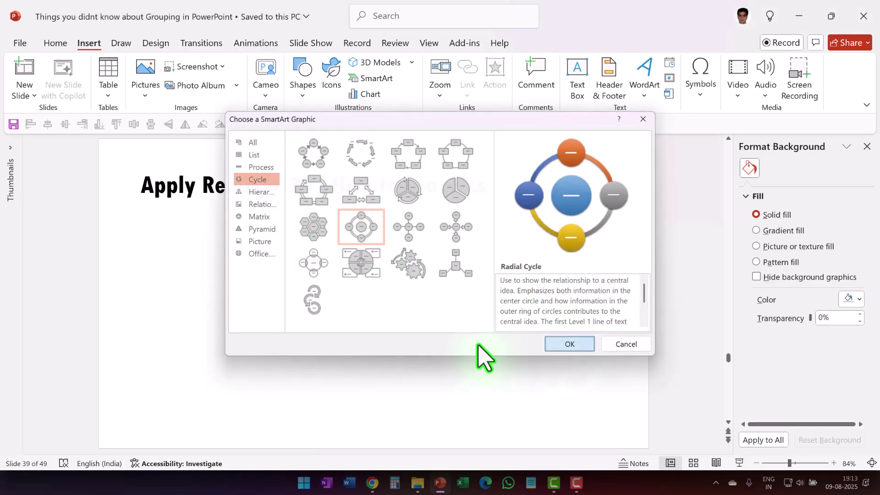
Step: Convert the Radial Cycle to shapes, shrink it, and duplicate it with Ctrl+D
left_click(490, 173)
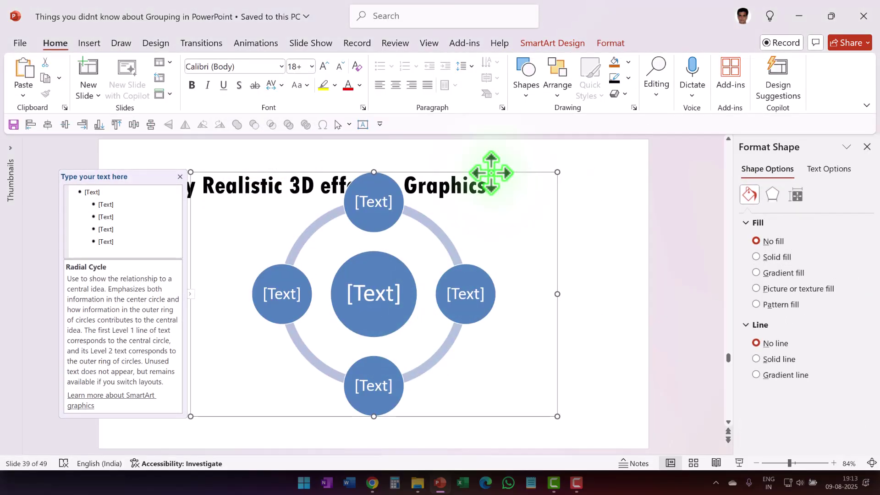
key("ctrl+shift+g")
left_click_drag(498, 171, 346, 244)
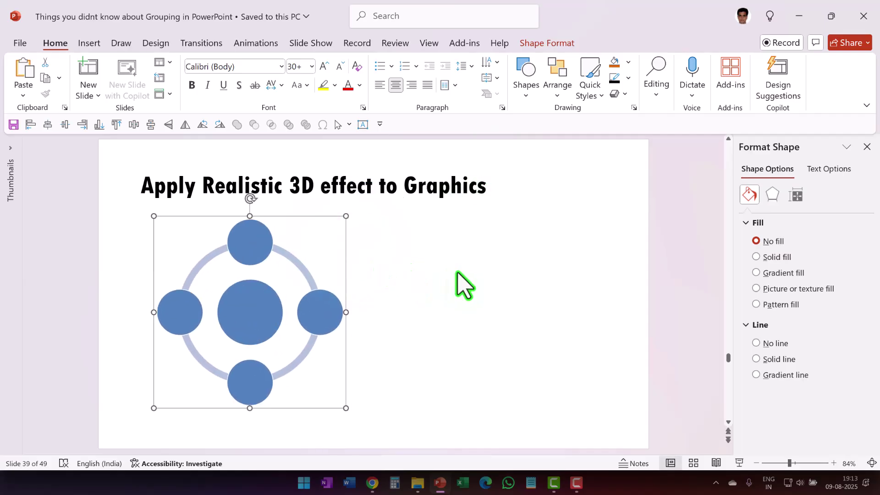
key("ctrl+d")
Step: Move the duplicate circle diagram to the right and ungroup it into separate shapes
left_click(360, 246)
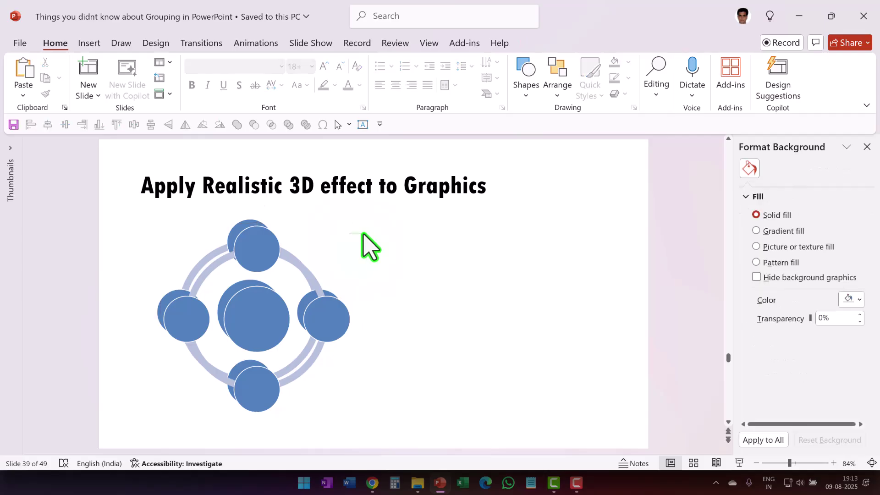
left_click_drag(308, 275, 565, 271)
left_click(295, 256)
left_click(522, 235)
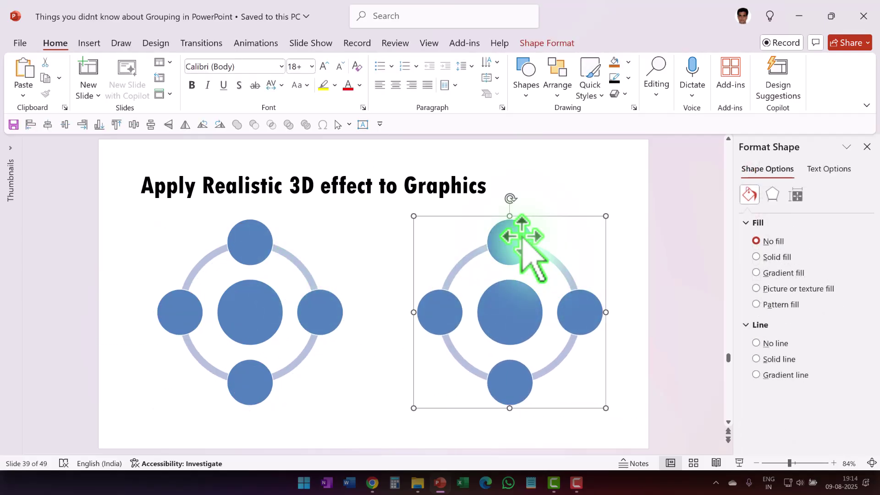
right_click(522, 236)
mouse_move(600, 305)
left_click(701, 339)
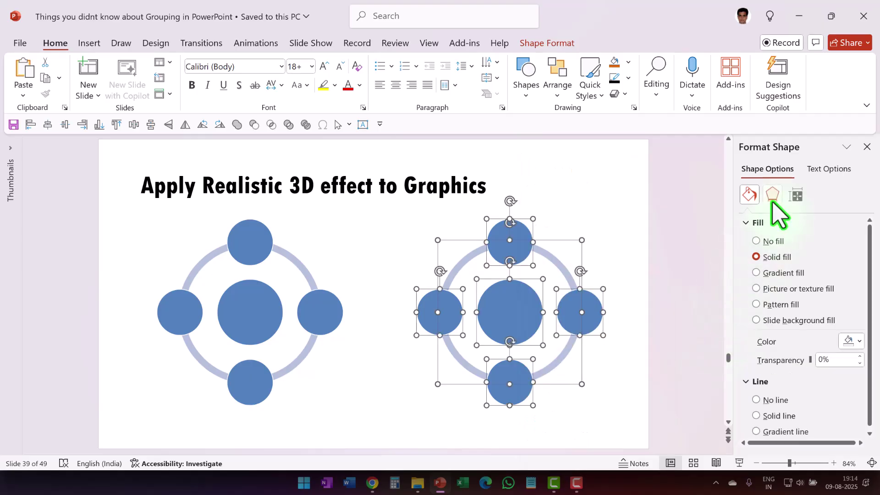
Step: Give the ungrouped shapes a Perspective 3-D rotation preset and 25 pt depth
left_click(772, 194)
left_click(761, 308)
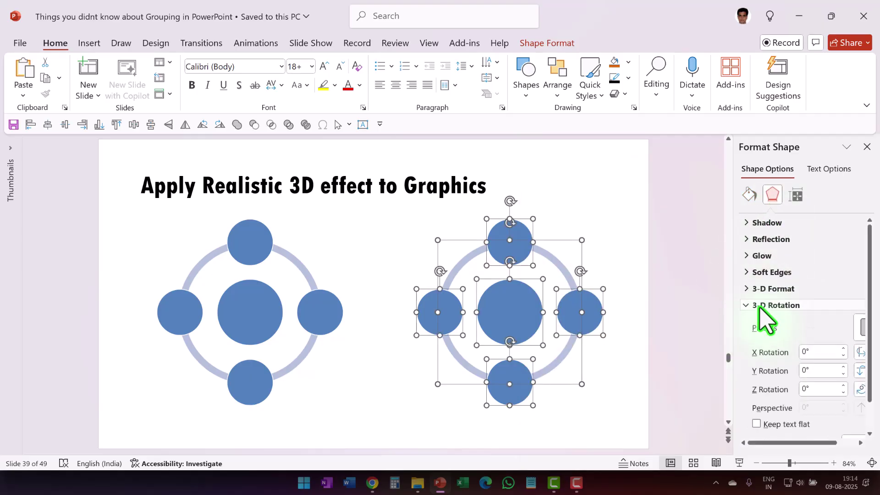
left_click(859, 334)
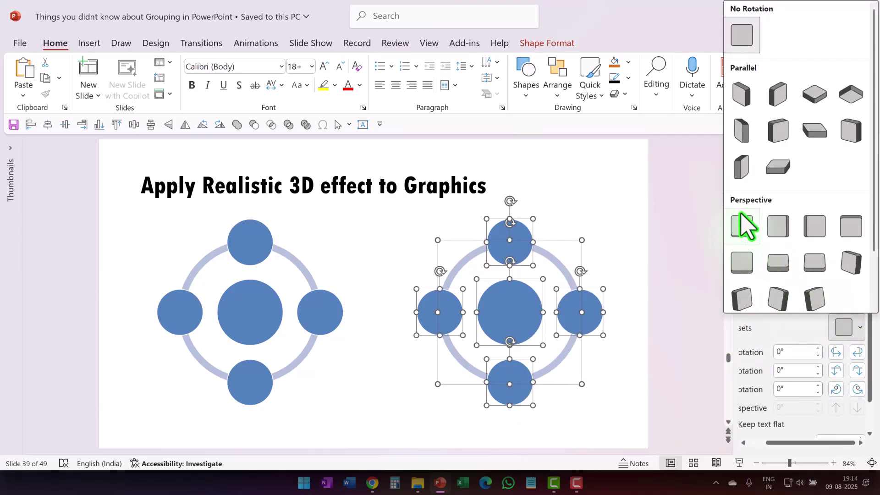
left_click(817, 267)
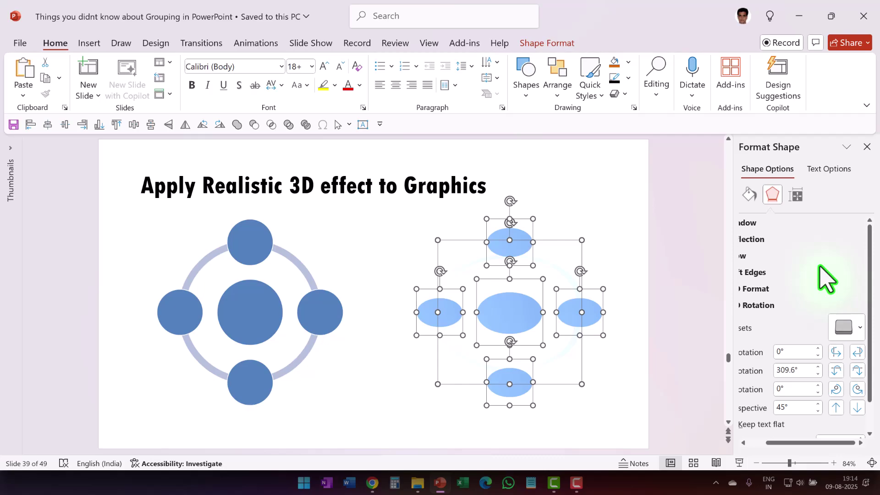
left_click(821, 289)
left_click(839, 417)
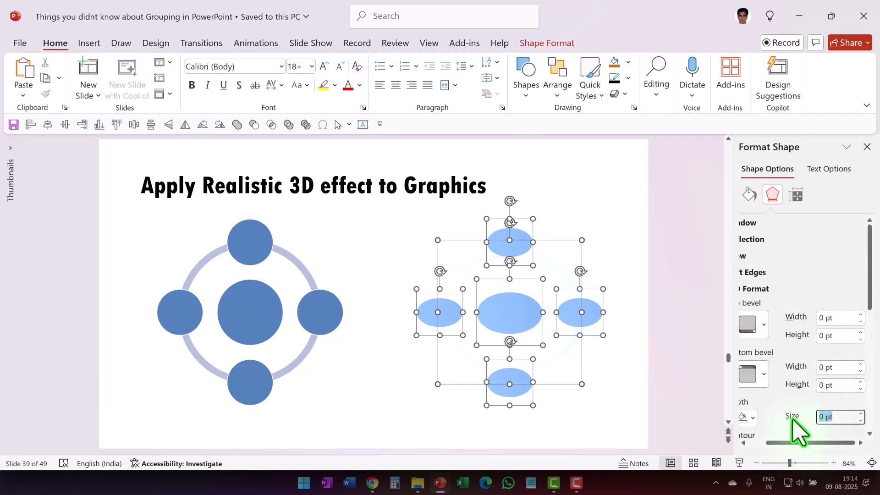
key("Return")
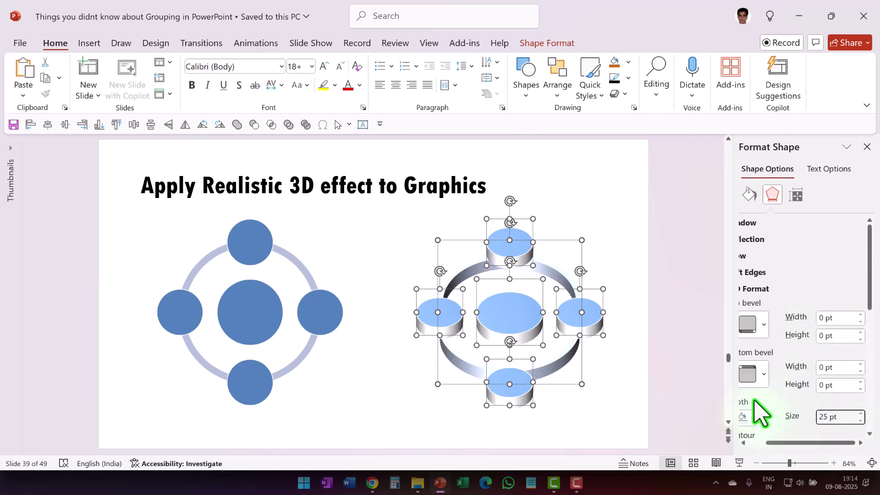
left_click(665, 355)
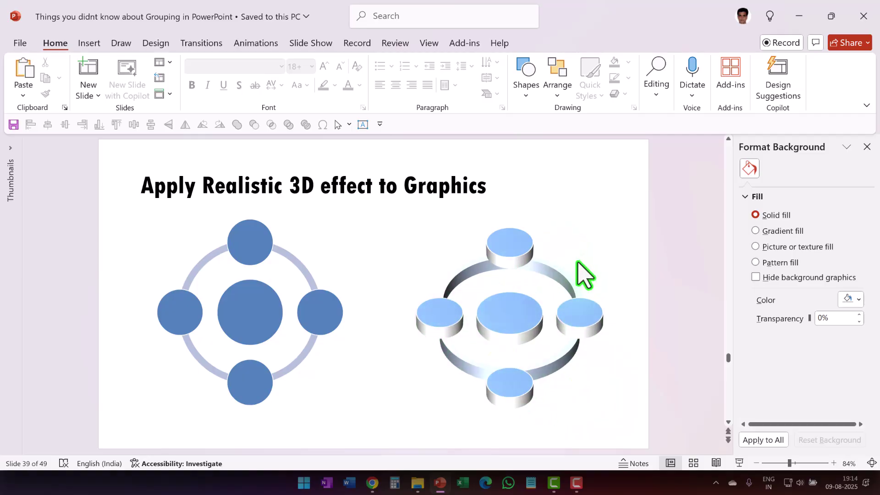
Step: Apply the same Perspective 3-D rotation preset to the grouped left diagram
left_click(329, 312)
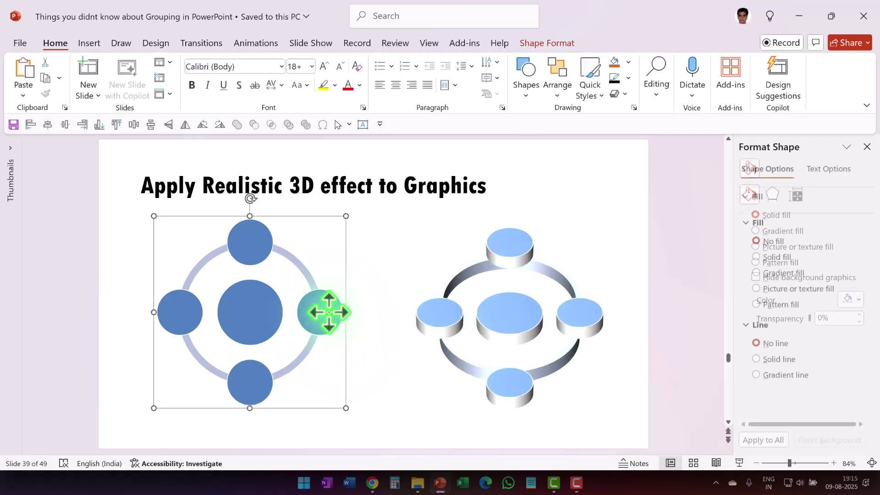
left_click(773, 196)
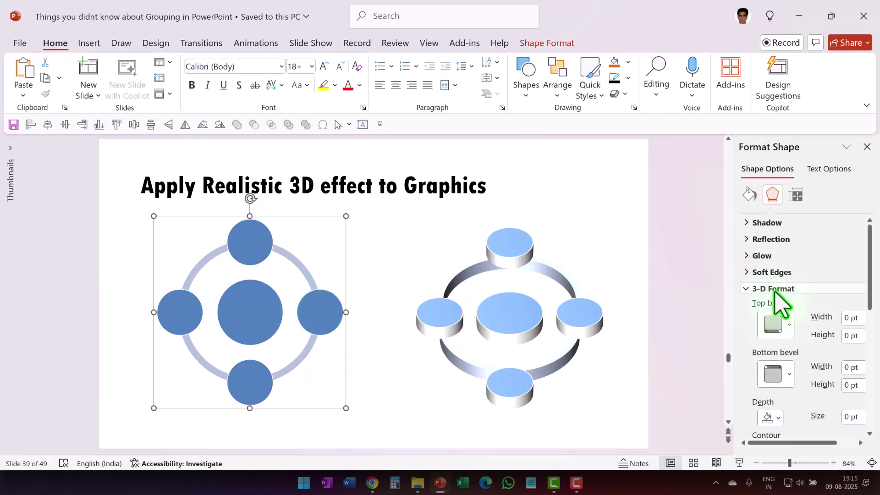
left_click(775, 291)
left_click(854, 328)
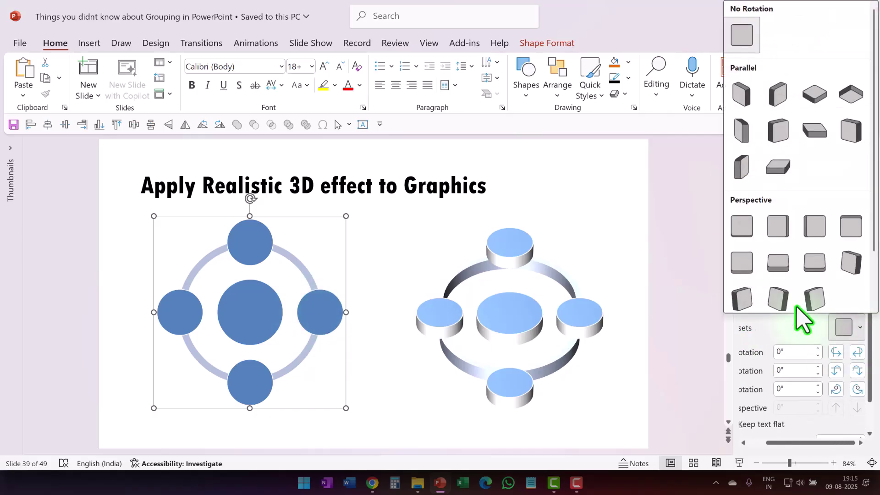
left_click(813, 271)
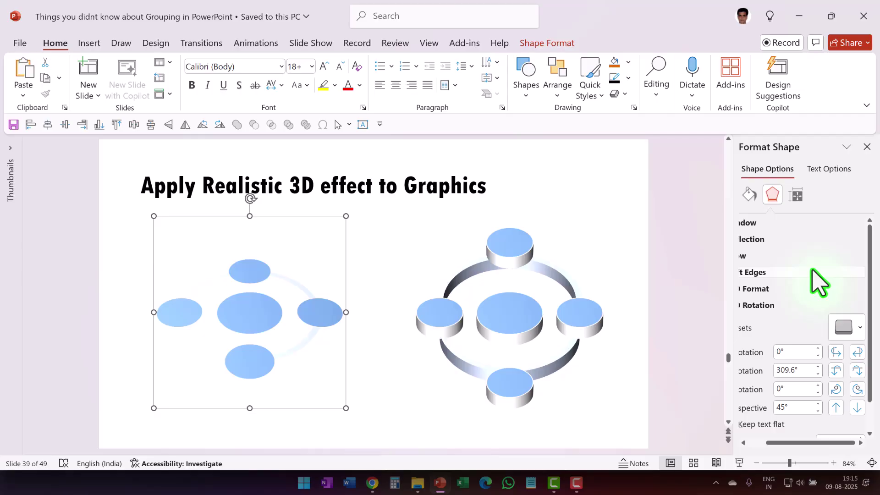
Step: Set the left group's 3-D depth to 25 pt, then select one oval on the right
left_click(757, 290)
left_click(838, 416)
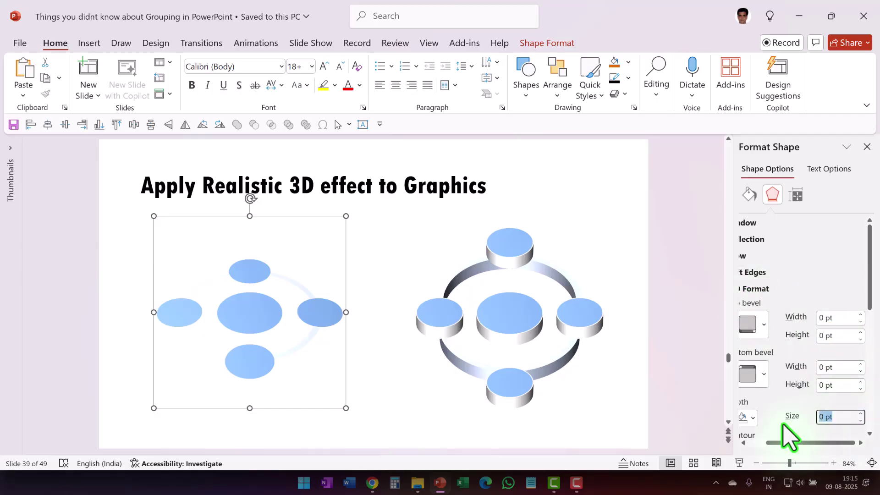
type("25")
key("Return")
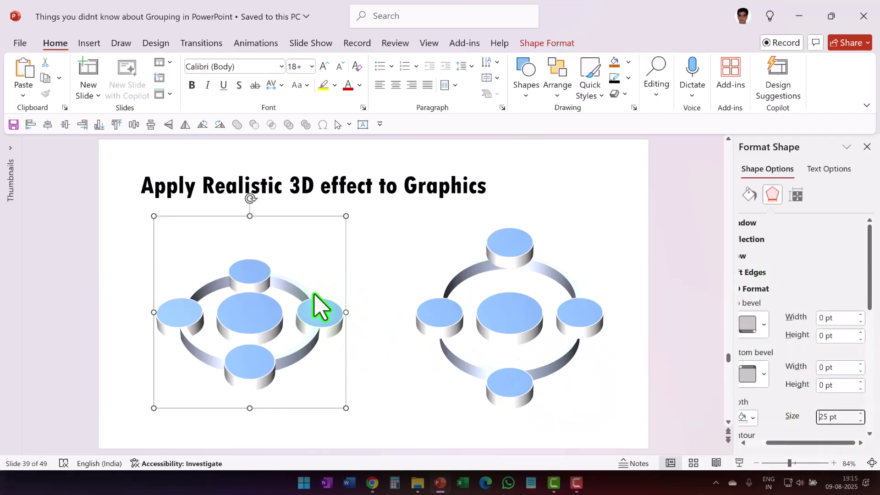
left_click(518, 321)
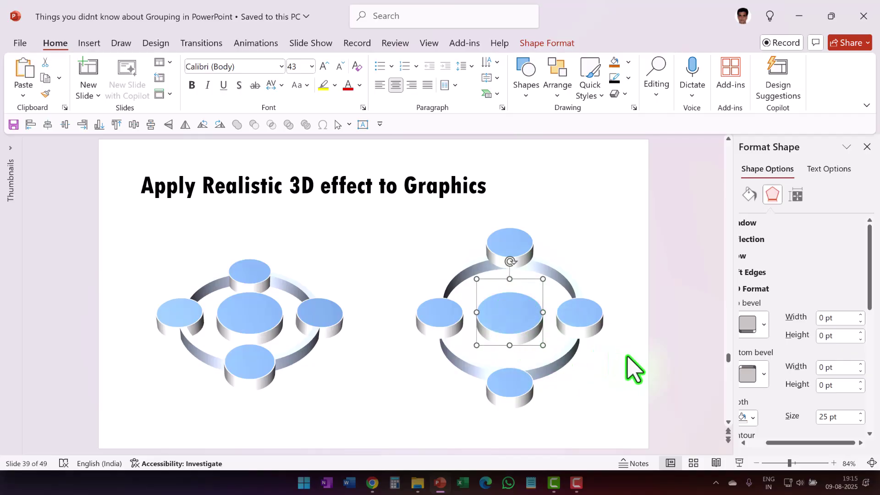
left_click(595, 333)
Step: Draw a blue rectangle square below the title, duplicate it to five, and select all five
left_click(319, 239)
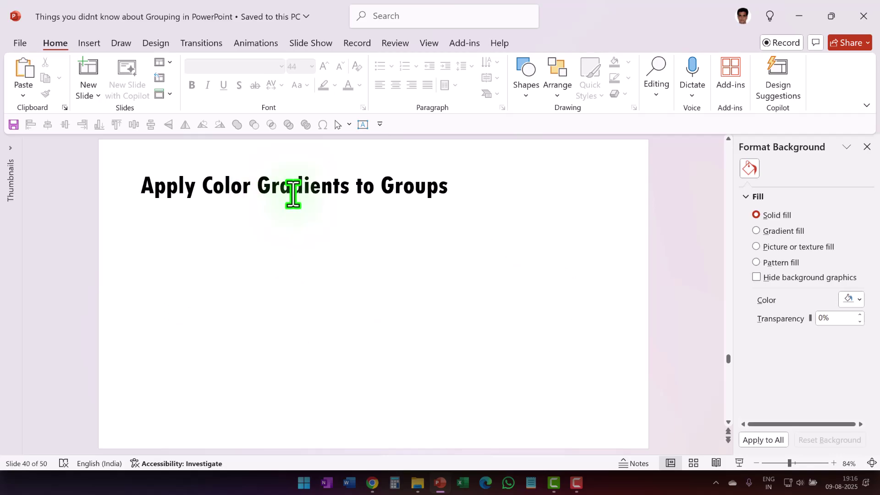
left_click(527, 76)
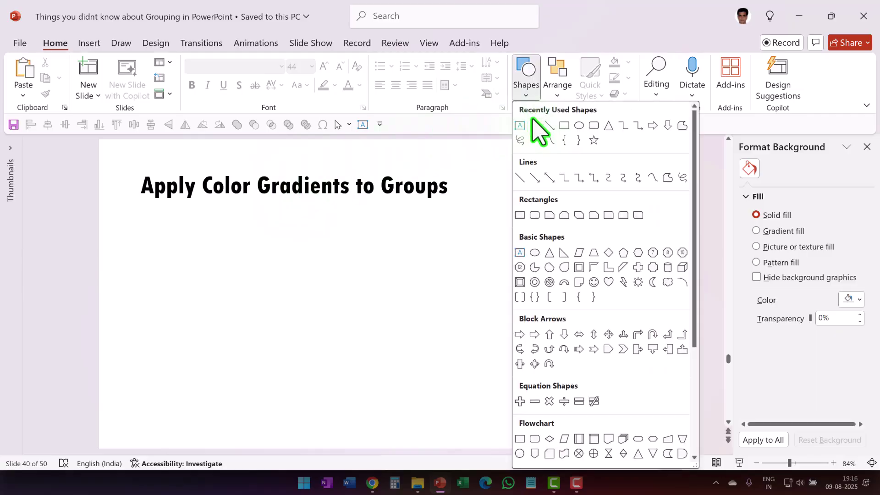
left_click(564, 125)
left_click_drag(202, 237, 250, 286)
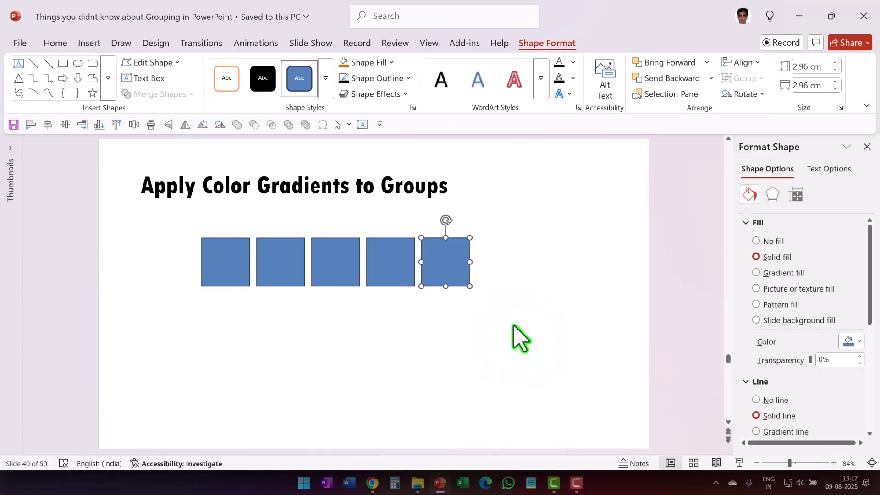
left_click(515, 338)
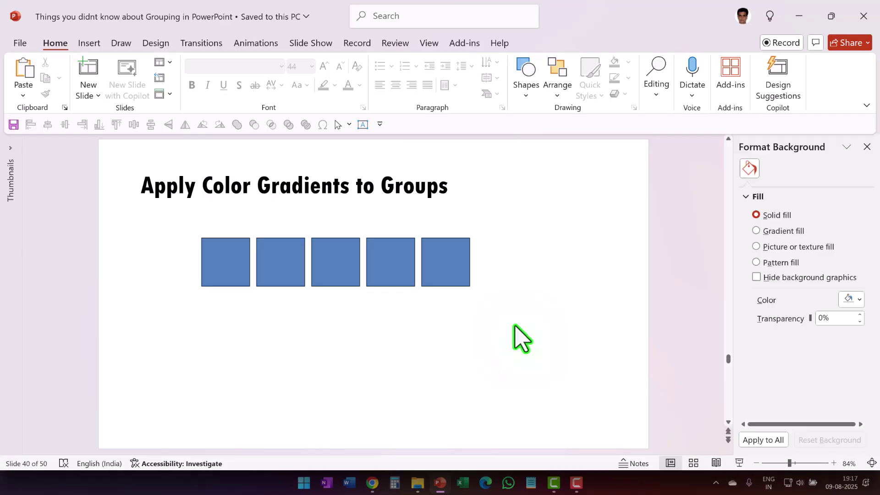
left_click_drag(515, 323, 156, 212)
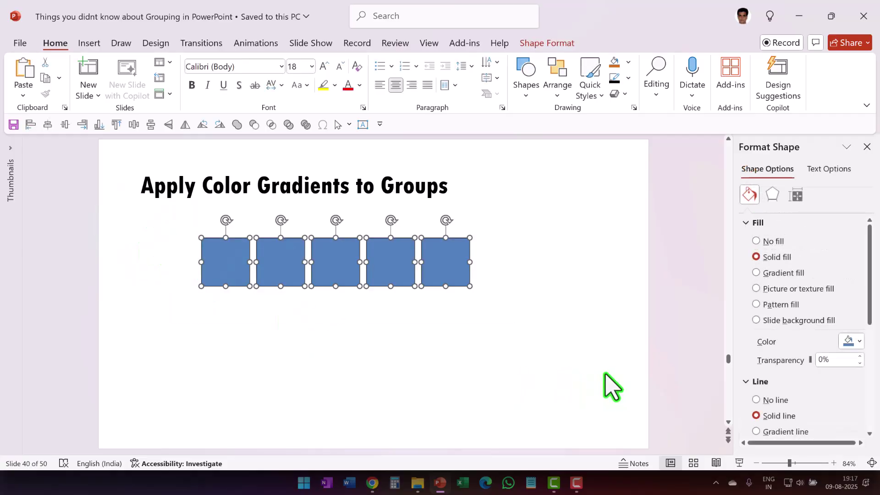
Step: Give the squares a gradient fill with a red first stop, running left to right
left_click(775, 273)
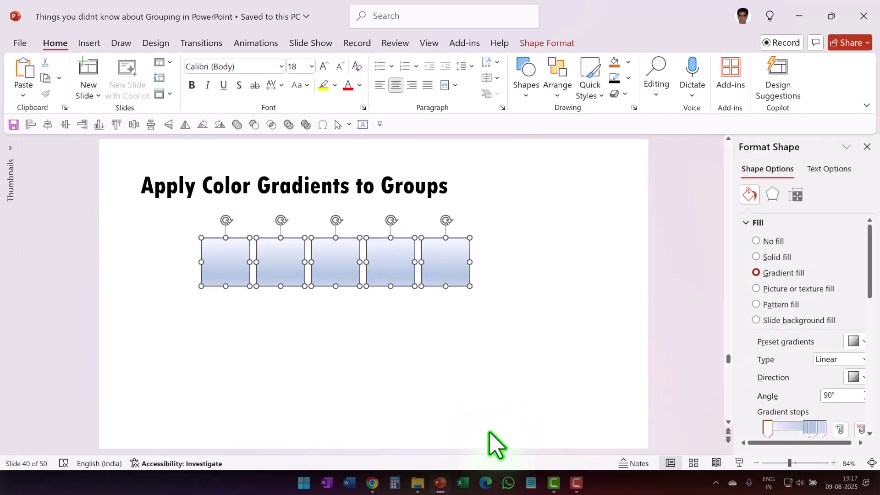
left_click_drag(808, 438, 798, 441)
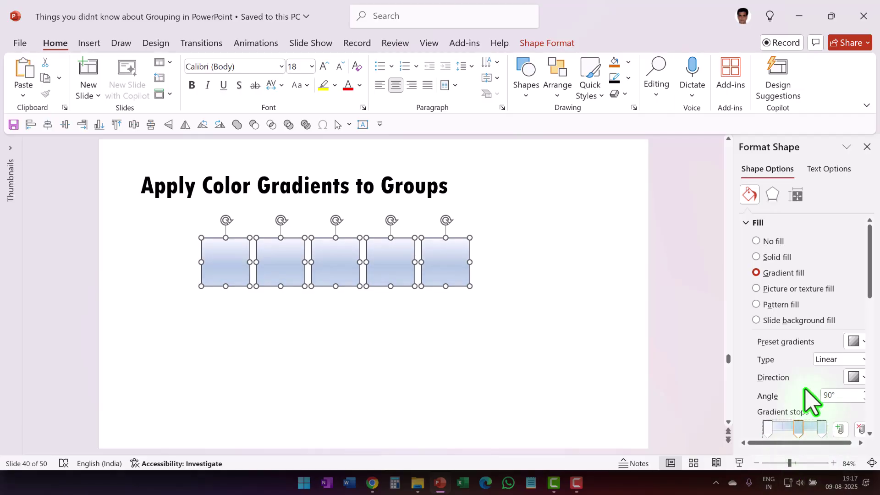
scroll(806, 404, "down", 1)
scroll(842, 401, "down", 1)
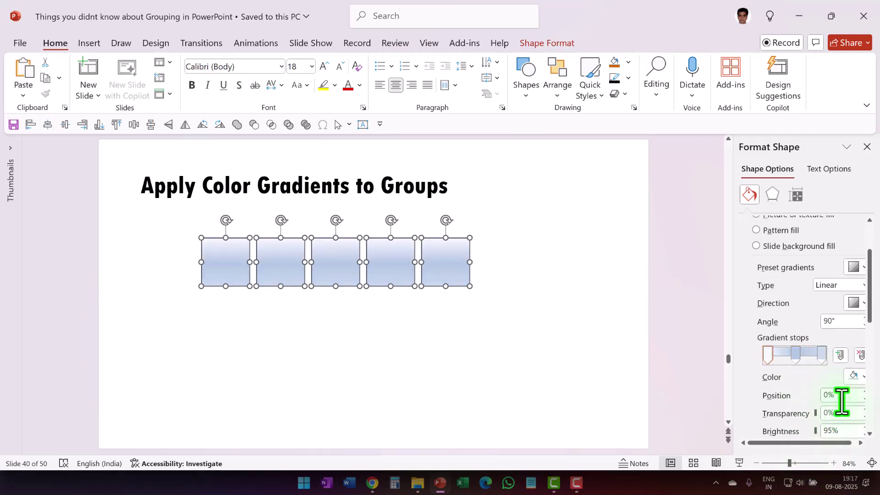
left_click(854, 376)
left_click(724, 341)
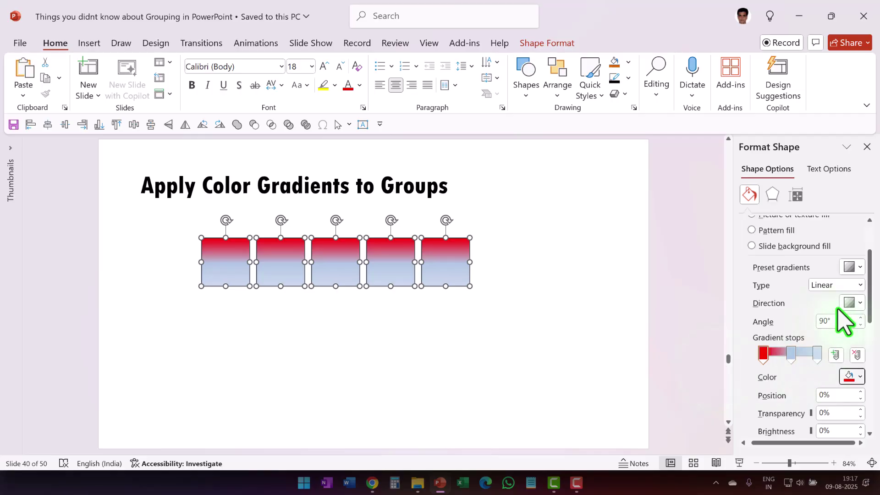
left_click(852, 303)
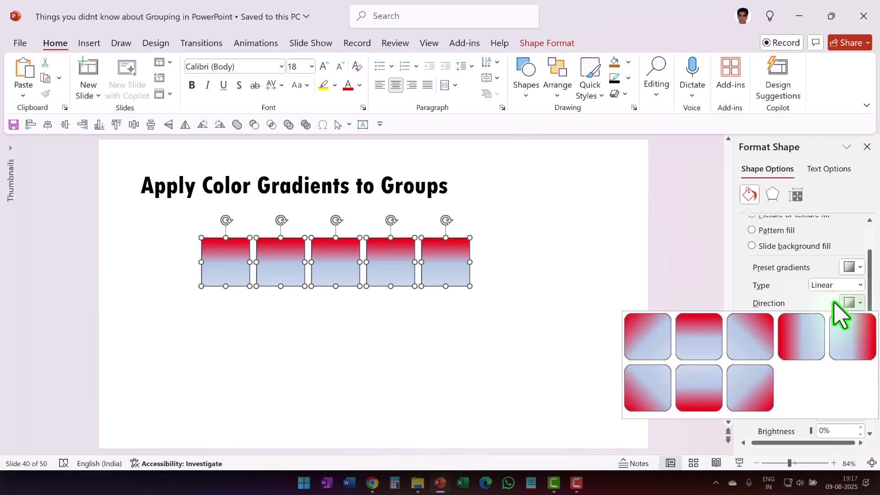
left_click(793, 349)
Step: Make the middle gradient stop orange and the last stop green
left_click(791, 353)
left_click(853, 376)
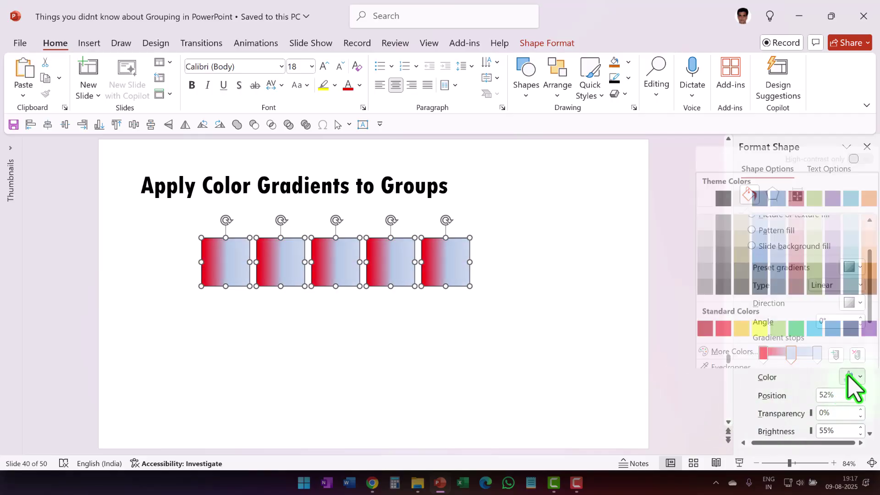
left_click(741, 322)
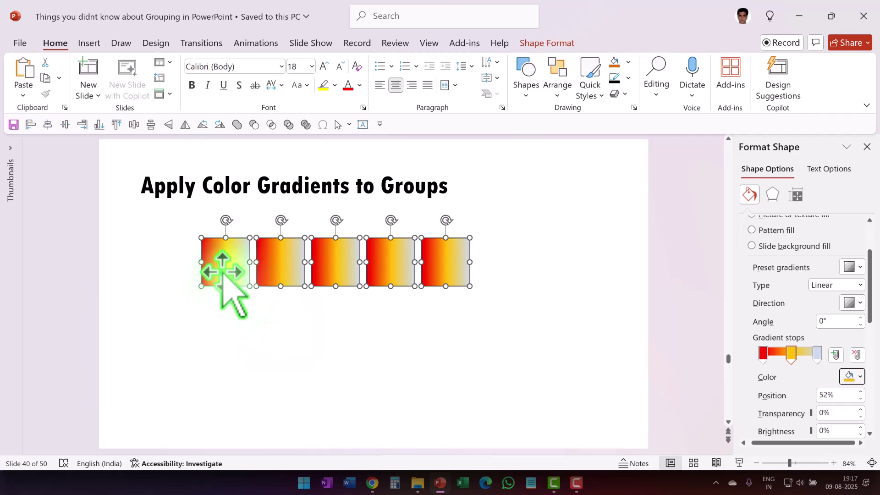
left_click(849, 378)
left_click(796, 322)
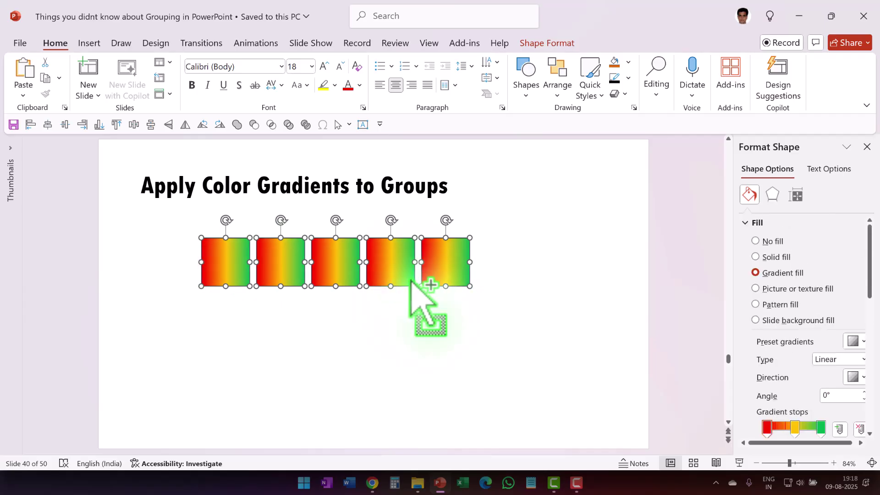
Step: Copy the five squares below, group the copy, and fill the group with one gradient
left_click_drag(401, 292, 401, 385)
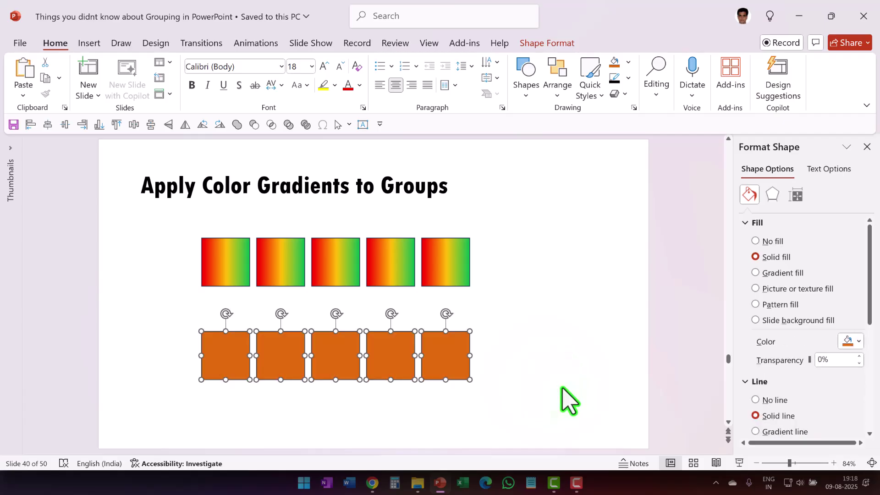
key("ctrl+g")
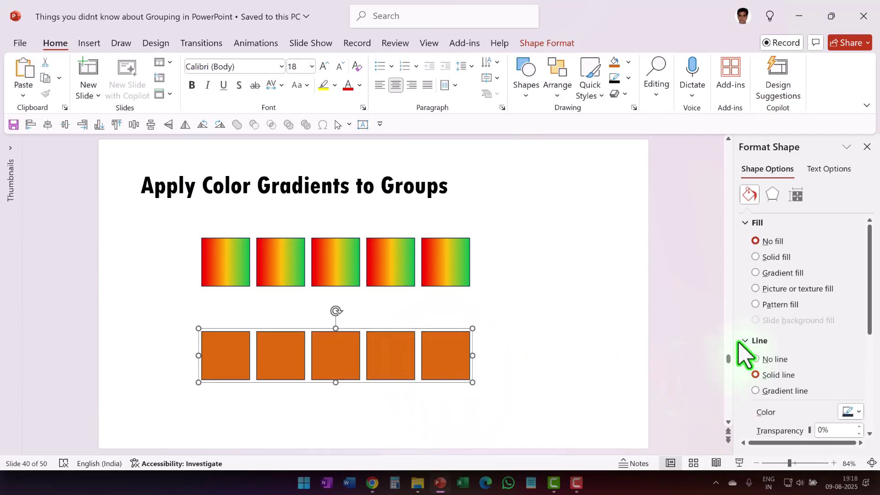
left_click(756, 273)
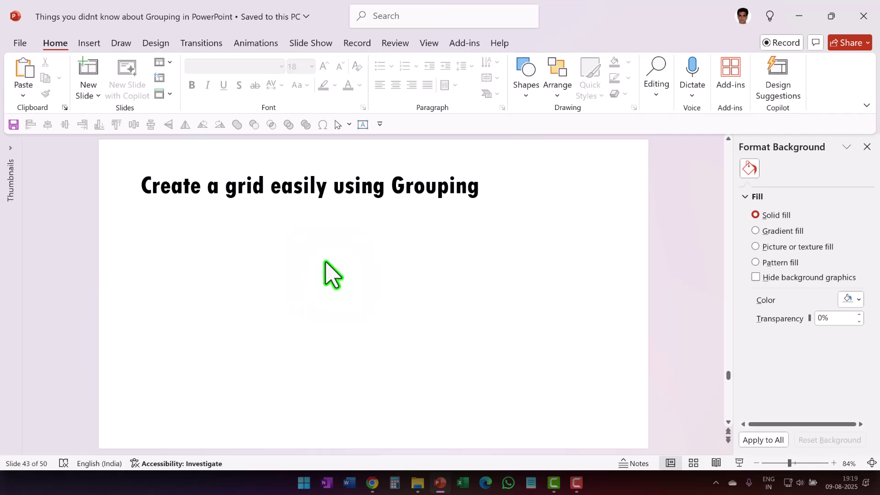
Step: Draw a small square, copy it into a row of nine, and group the row
left_click(527, 103)
left_click_drag(225, 227, 256, 258)
left_click_drag(240, 243, 275, 243, "ctrl")
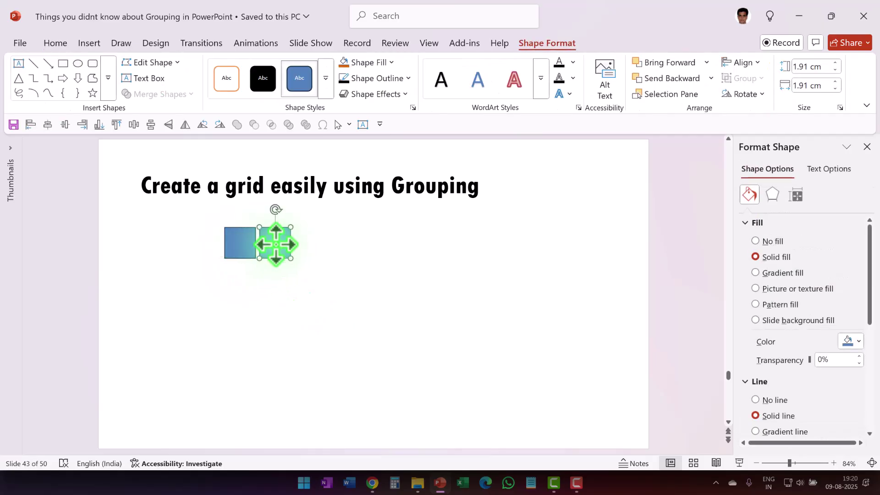
key("F4")
key("F4")
key("F4")
key("F4")
key("F4")
key("F4")
key("F4")
left_click(209, 225)
left_click_drag(208, 219, 116, 202)
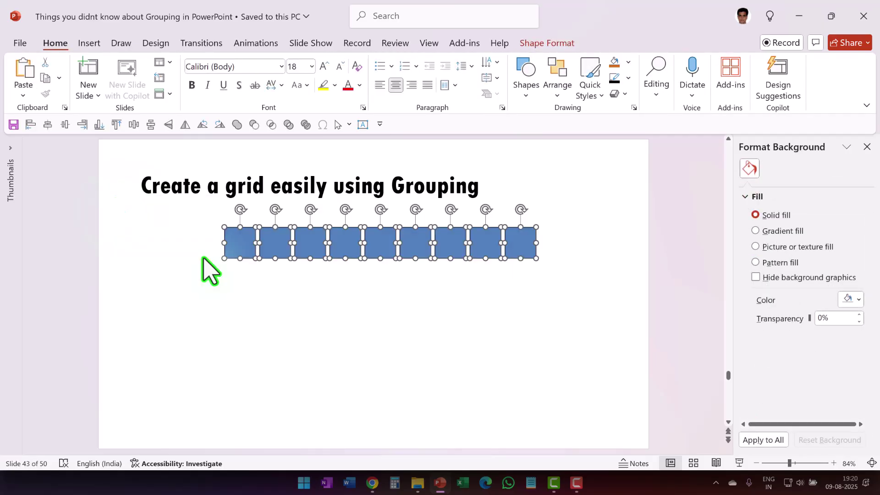
key("ctrl+g")
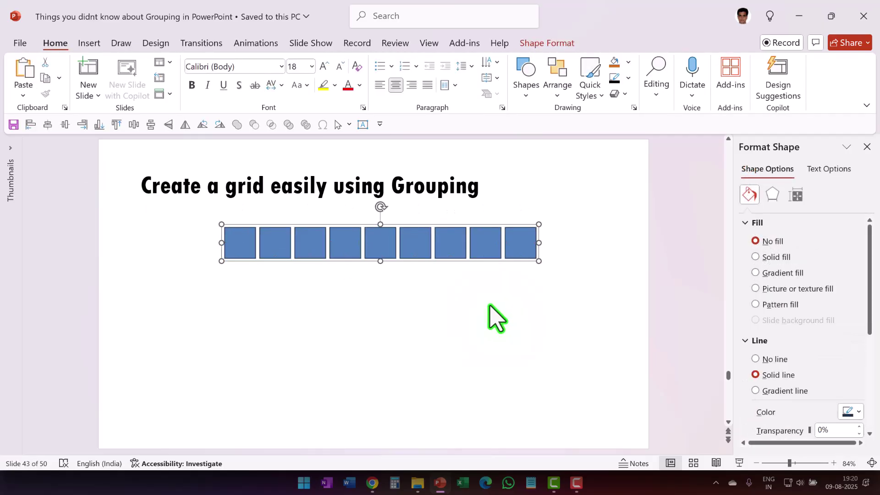
Step: Duplicate the grouped row into six rows and group them into one grid
key("Right")
key("Down")
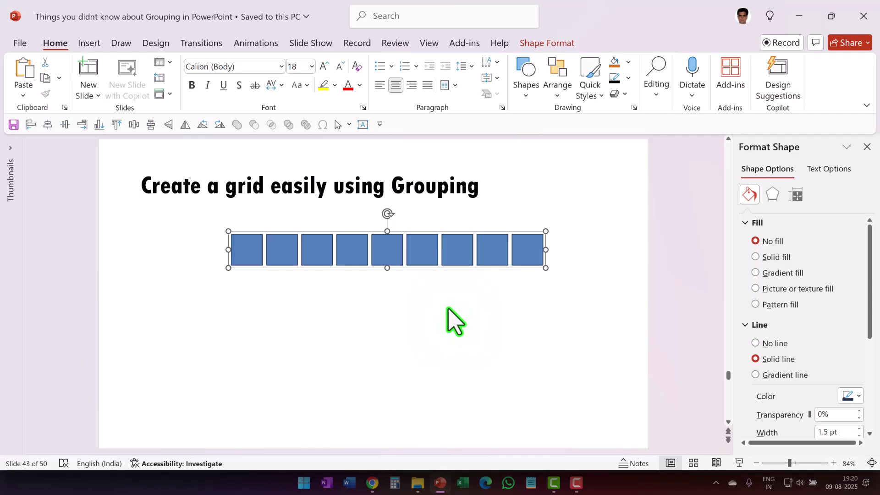
left_click_drag(413, 255, 409, 290, "ctrl")
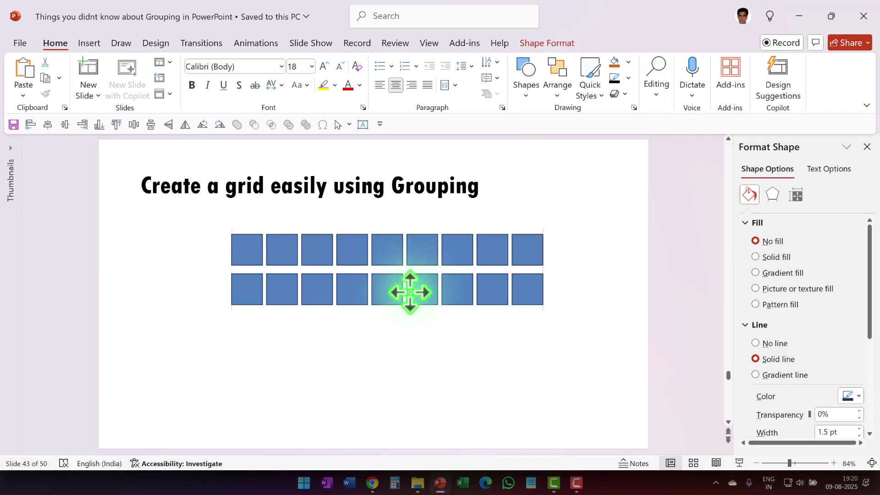
key("ctrl+d")
key("ctrl+d")
key("ctrl+d")
key("ctrl+d")
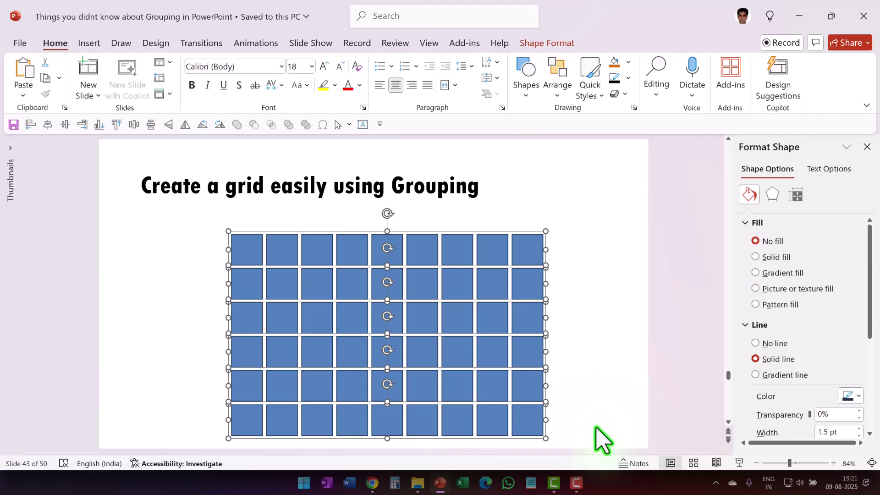
key("ctrl+g")
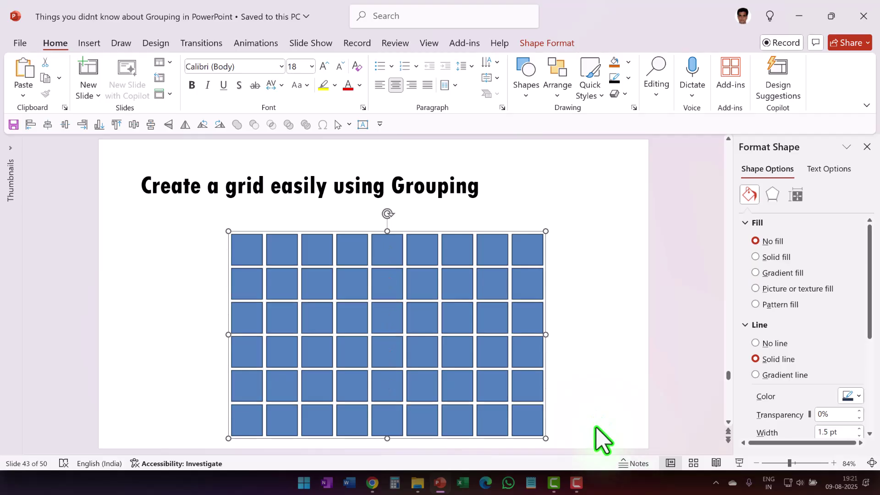
Step: Fill the grid grey and tilt it with a Perspective 3-D rotation preset
left_click(628, 62)
left_click(635, 147)
left_click(860, 294)
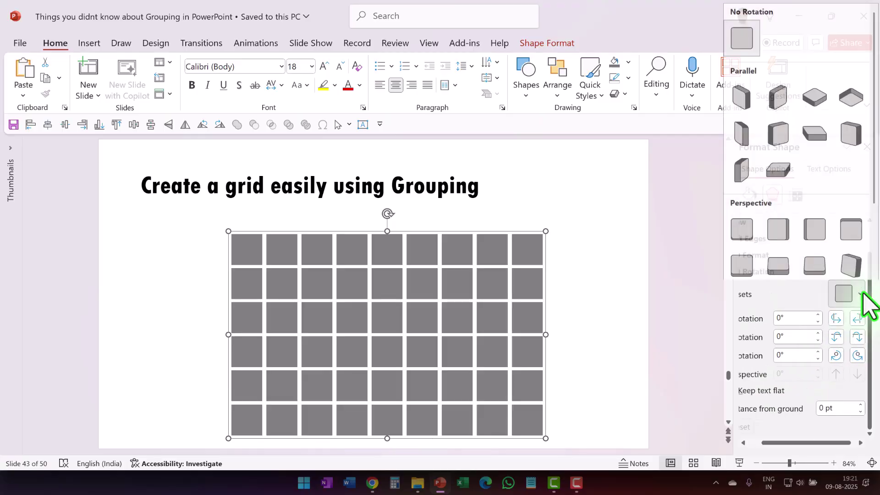
left_click(815, 263)
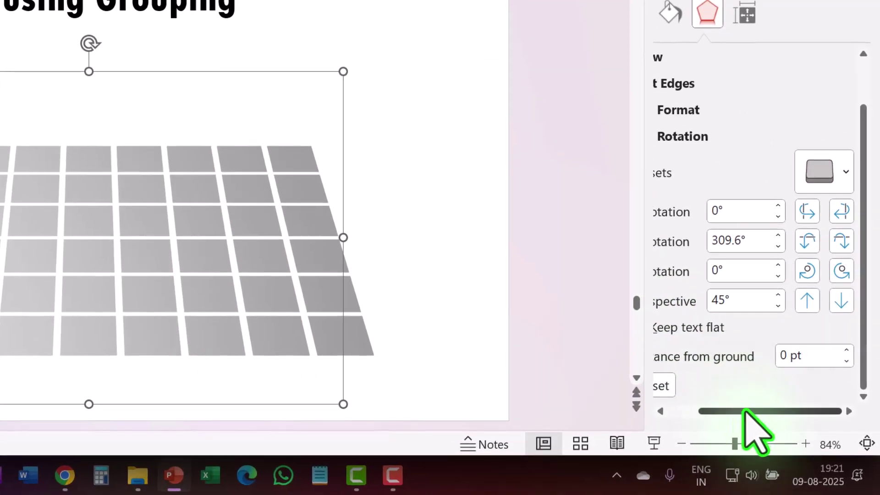
left_click_drag(799, 441, 773, 443)
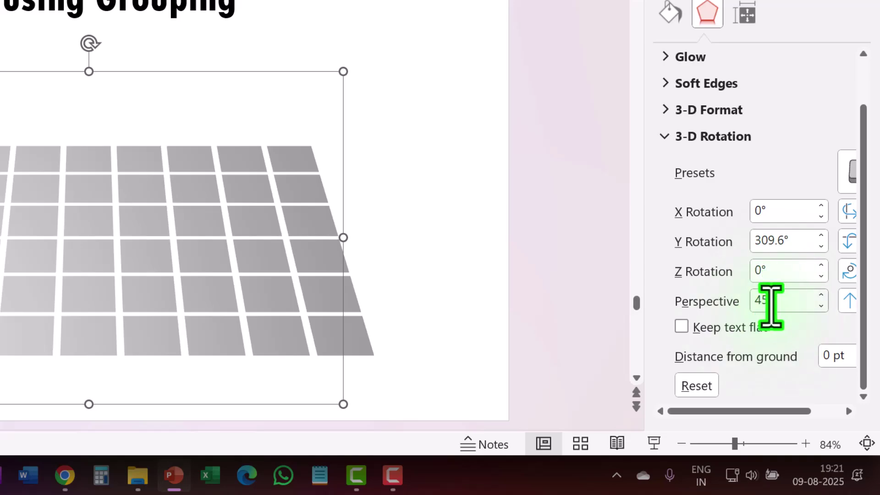
left_click_drag(720, 409, 772, 416)
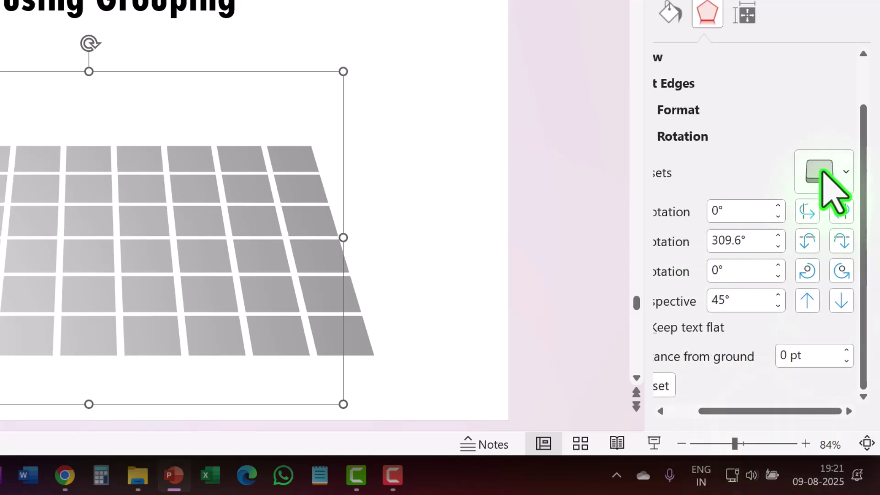
Step: Raise the grid's perspective setting to 120°
left_click(839, 309)
left_click(839, 308)
left_click(839, 308)
left_click(839, 309)
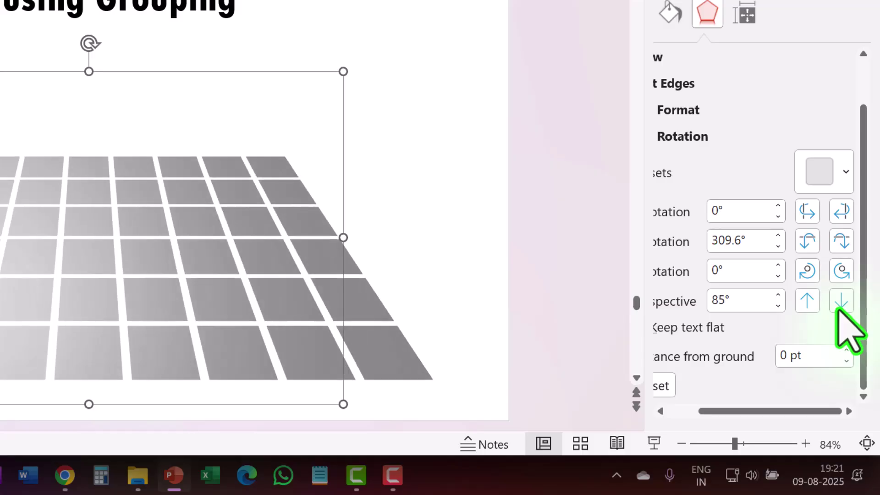
left_click(839, 309)
left_click(839, 308)
left_click(843, 305)
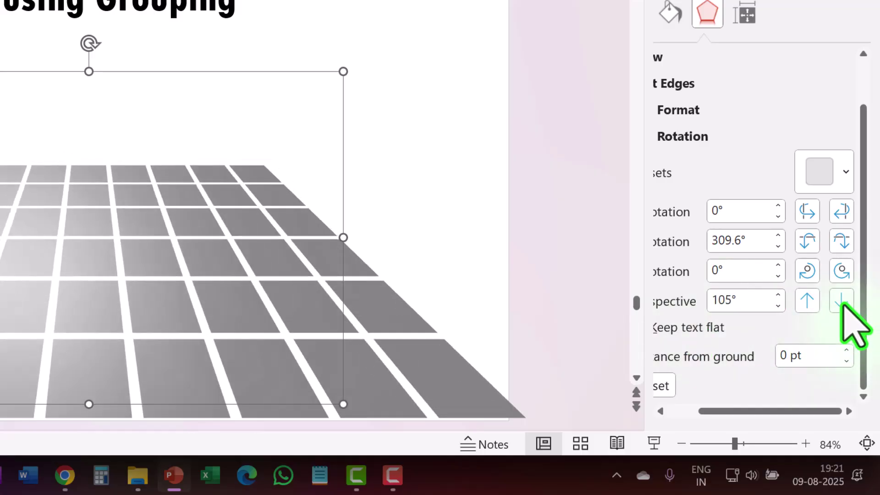
left_click(843, 306)
left_click(844, 306)
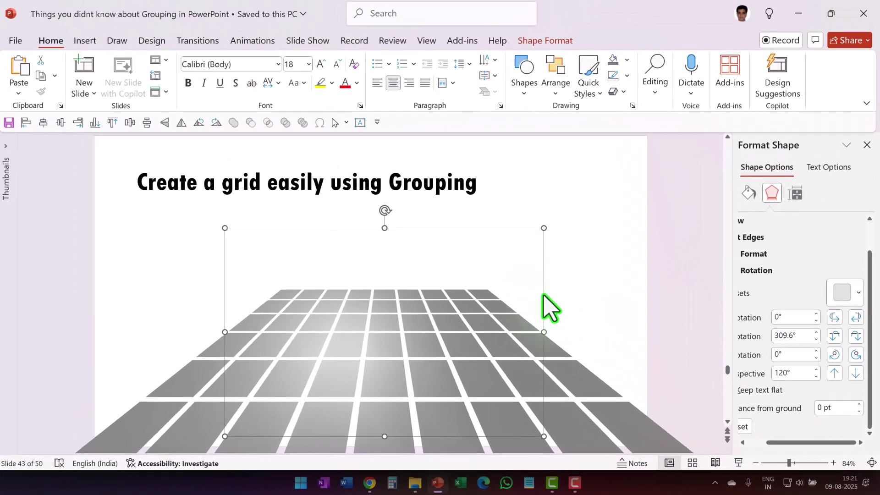
Step: Play slide 43 with its grey grid as a full-screen slide show and advance once
left_click(740, 463)
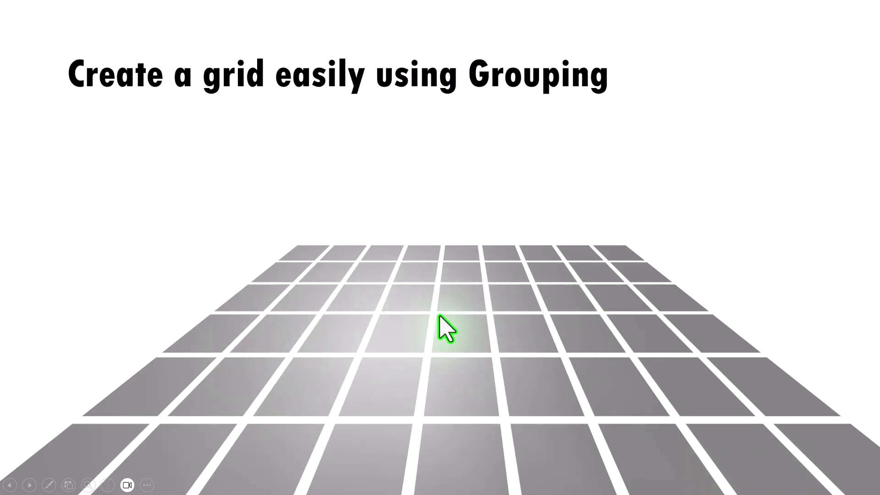
left_click(491, 390)
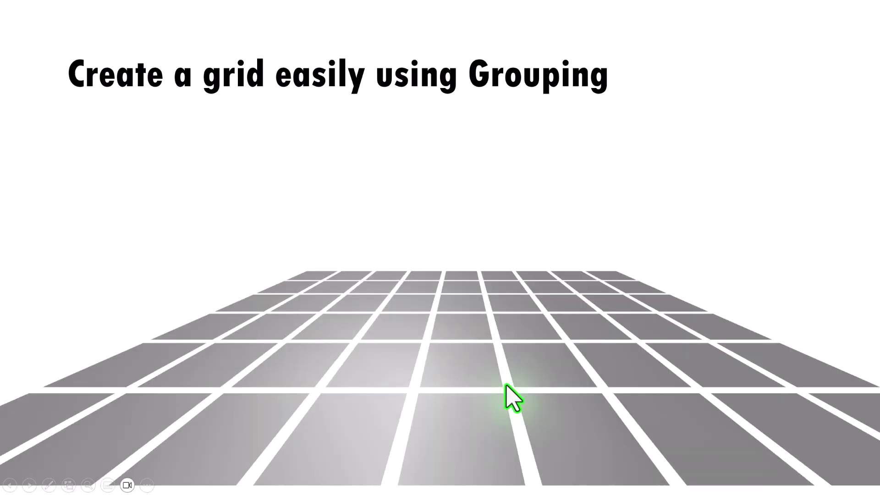